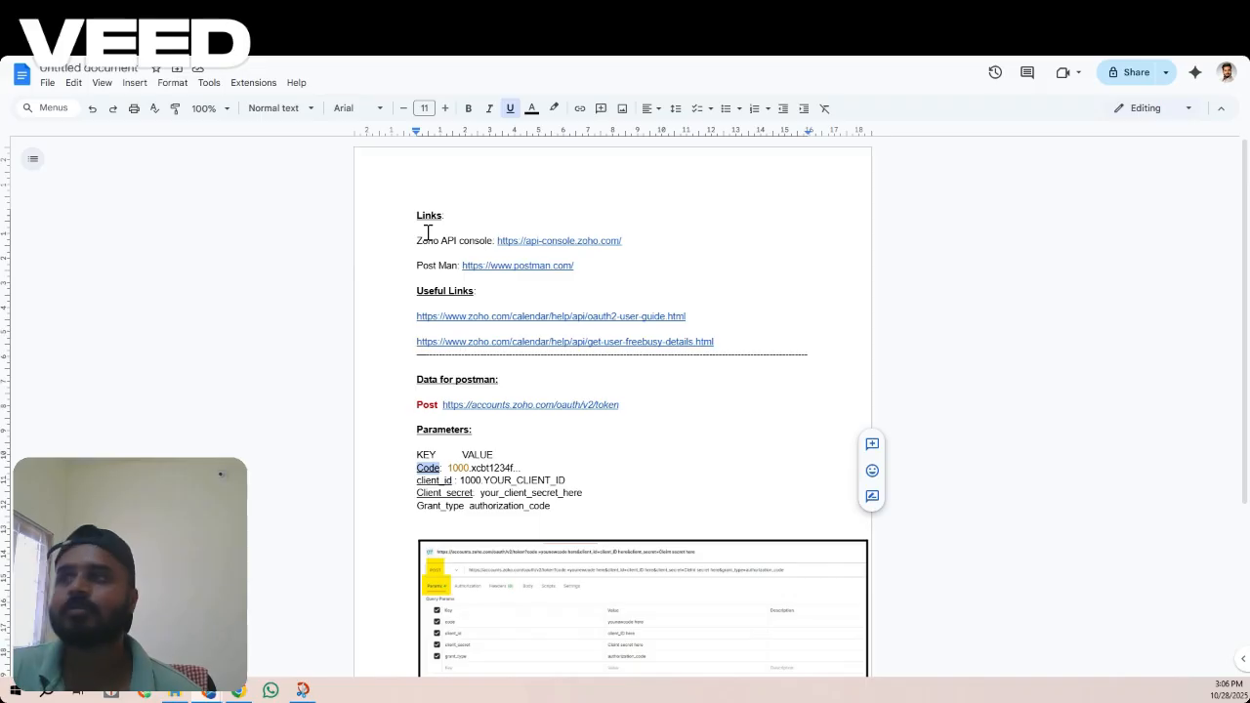
Review the setup notes in the document and check its Zoho API console and Postman links
scroll(525, 403, down, 4)
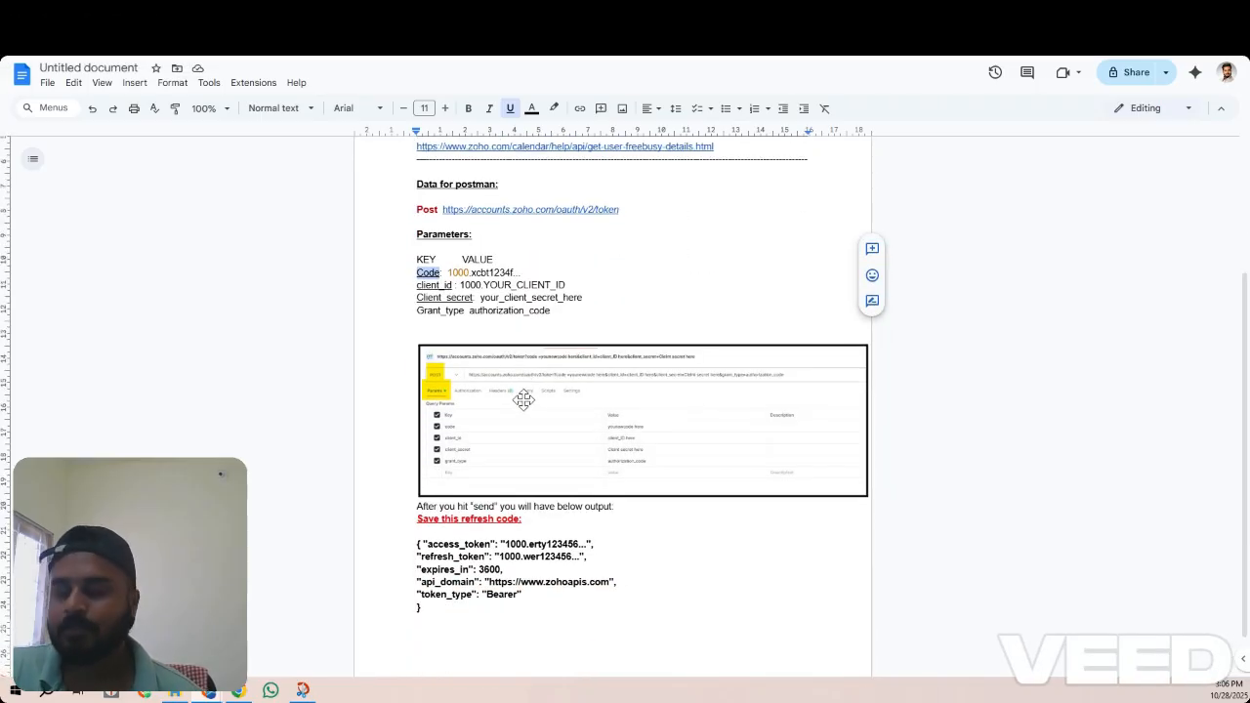
scroll(521, 402, up, 4)
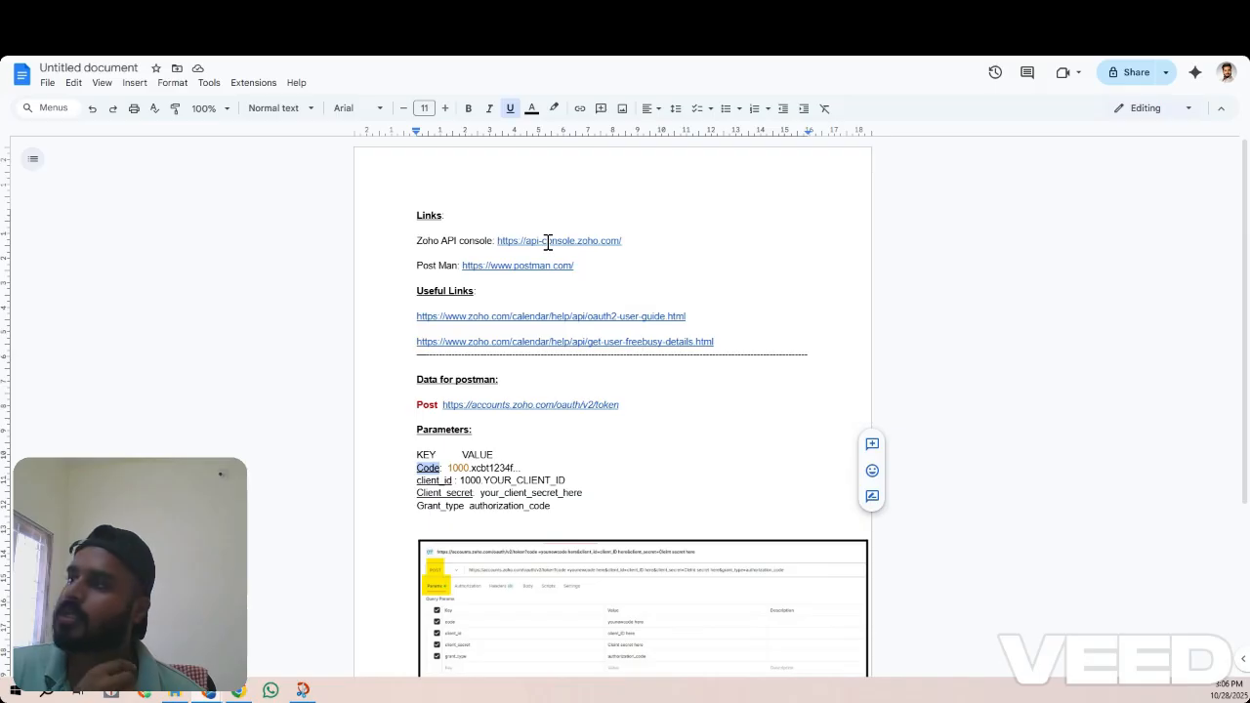
click(498, 241)
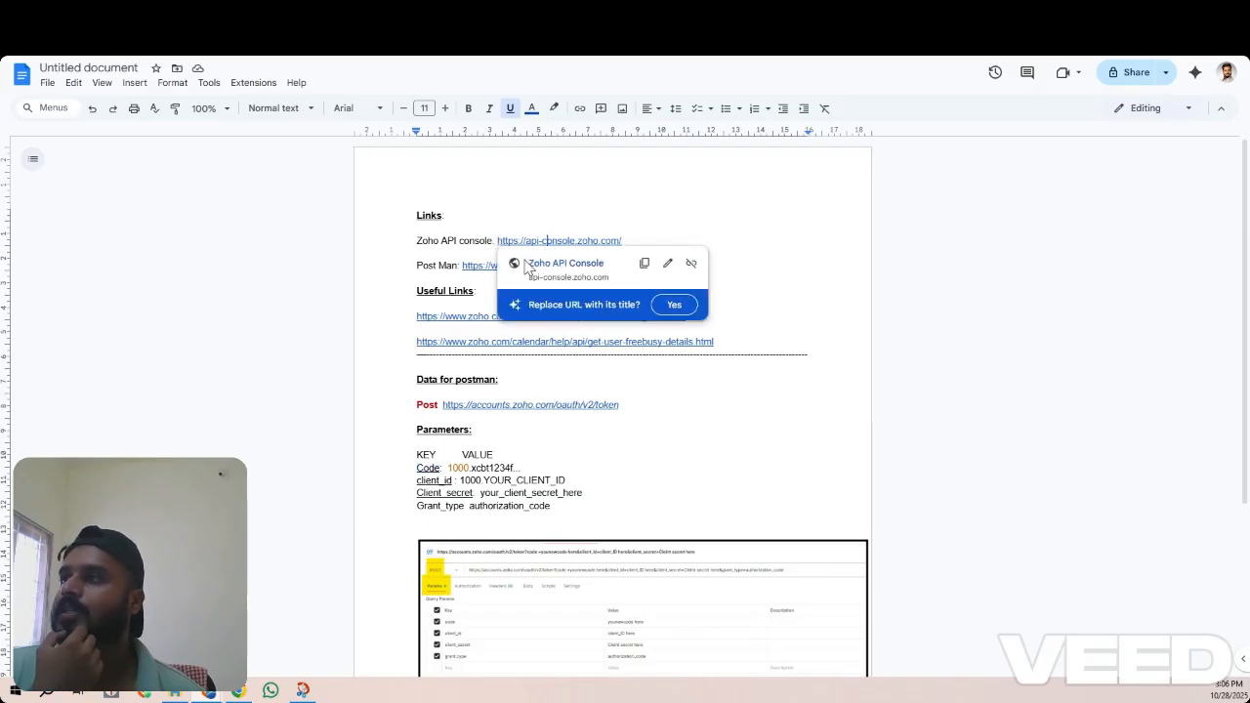
click(538, 266)
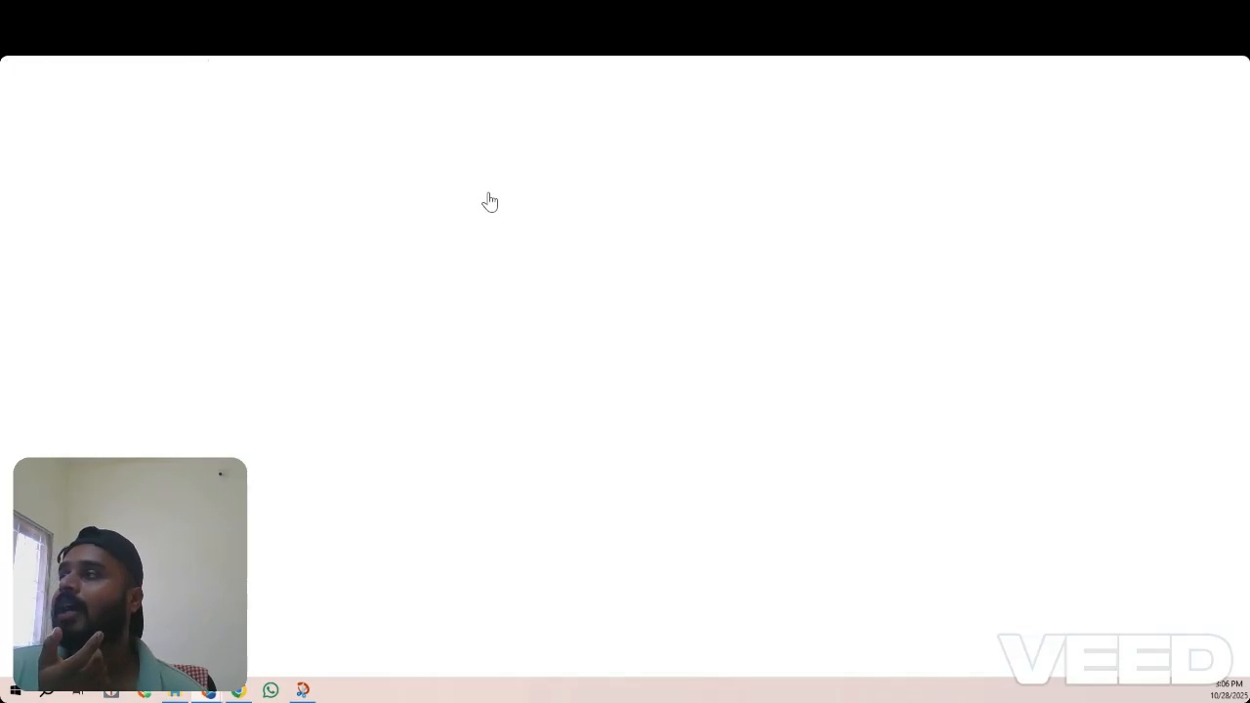
key(ctrl+w)
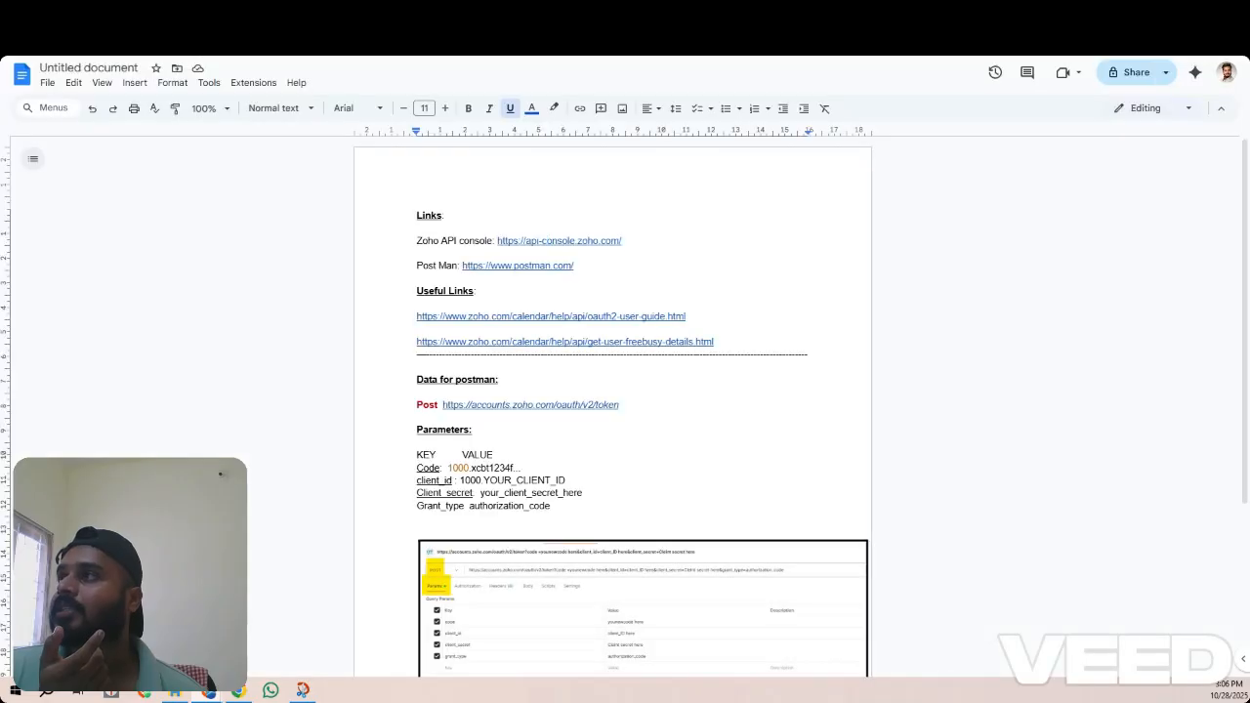
click(507, 267)
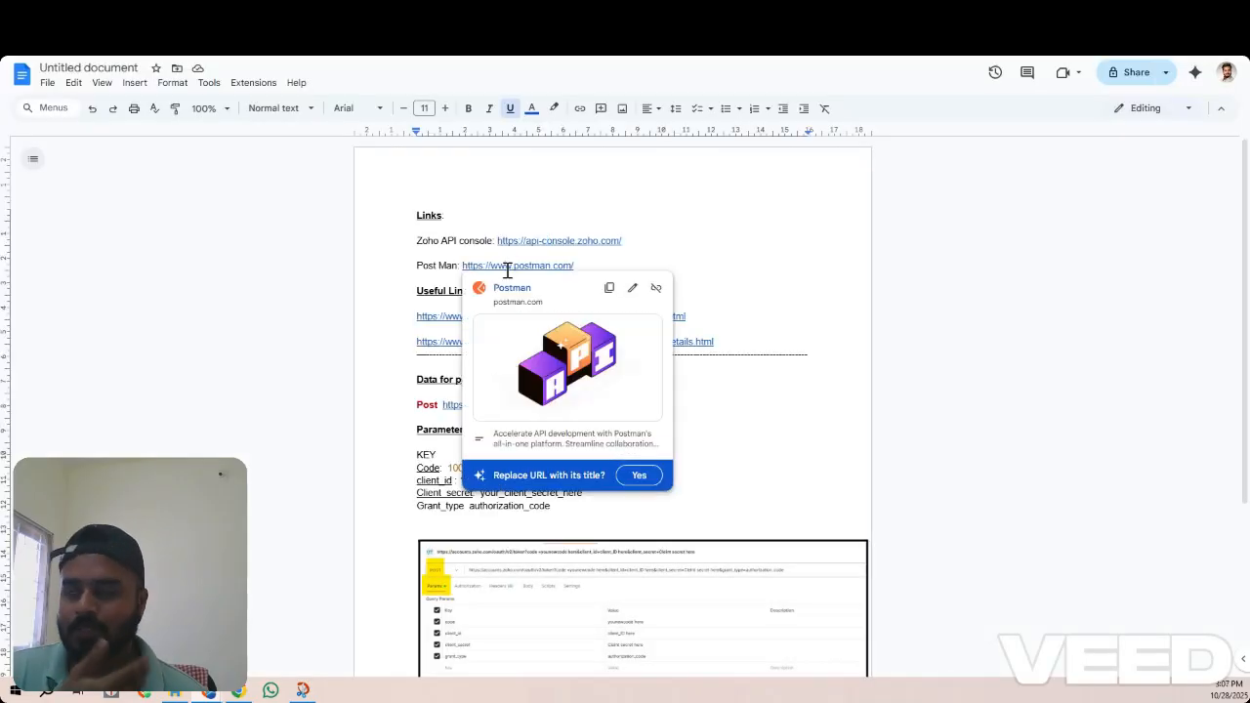
click(529, 241)
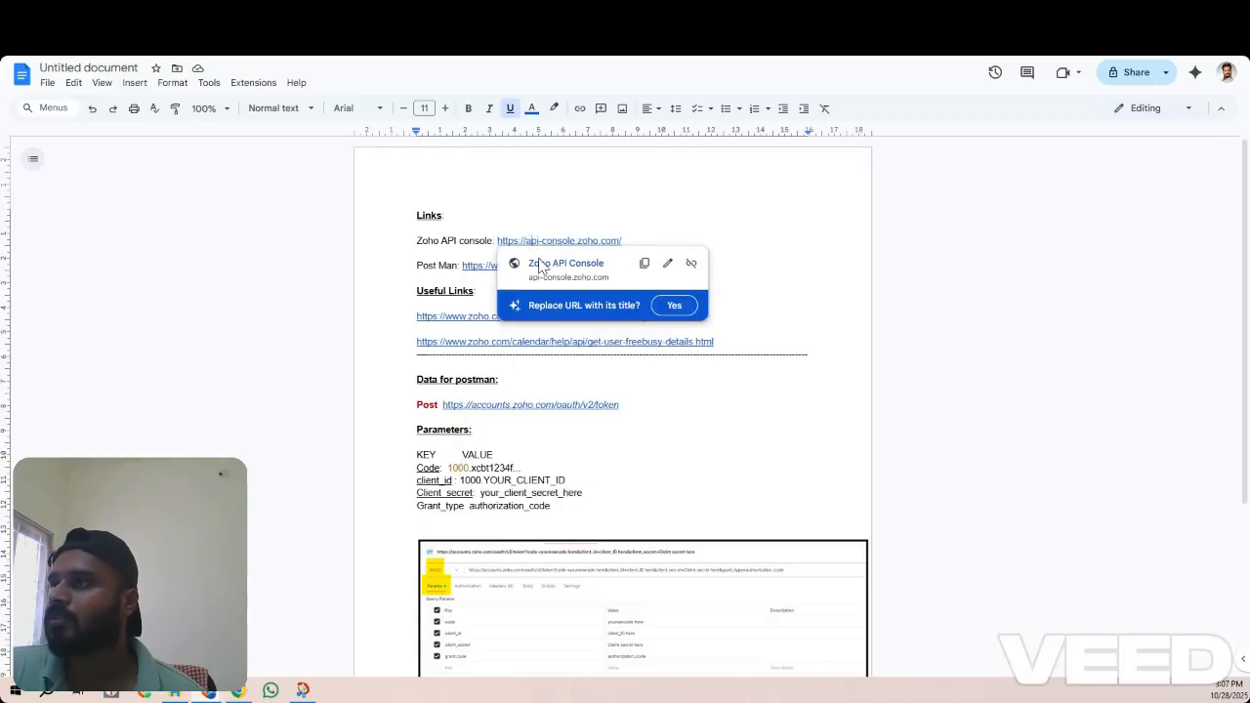
click(536, 200)
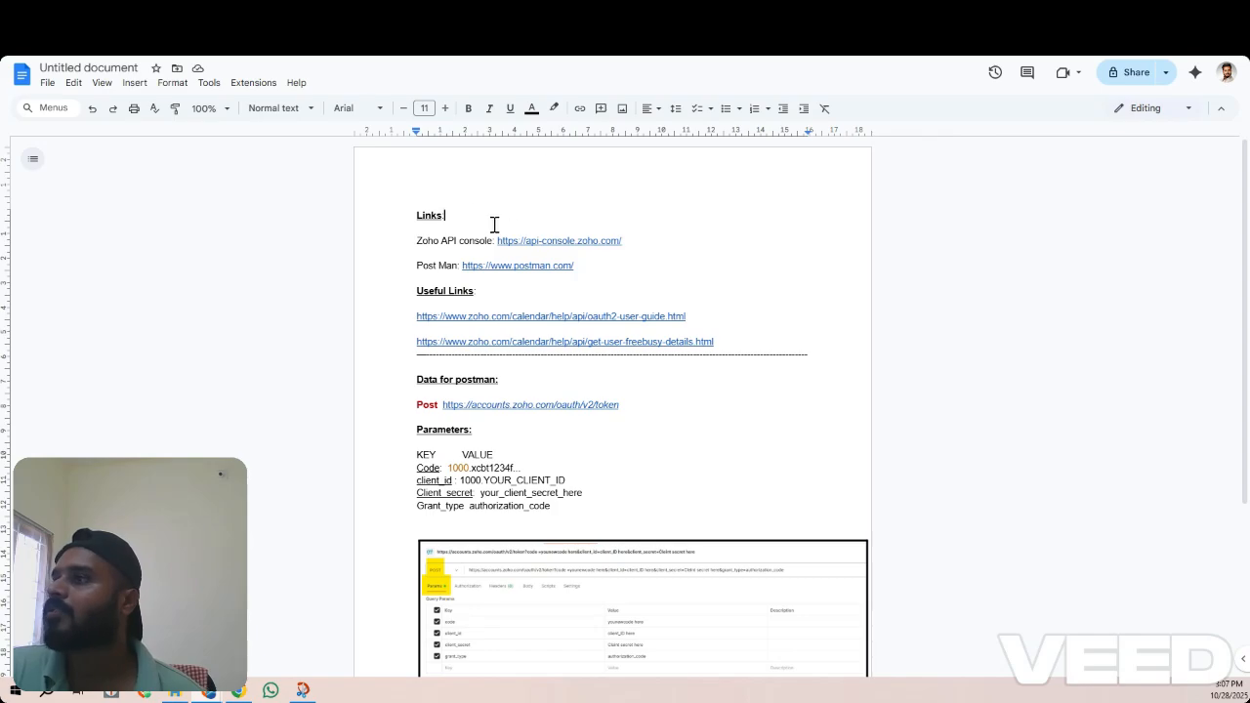
click(535, 243)
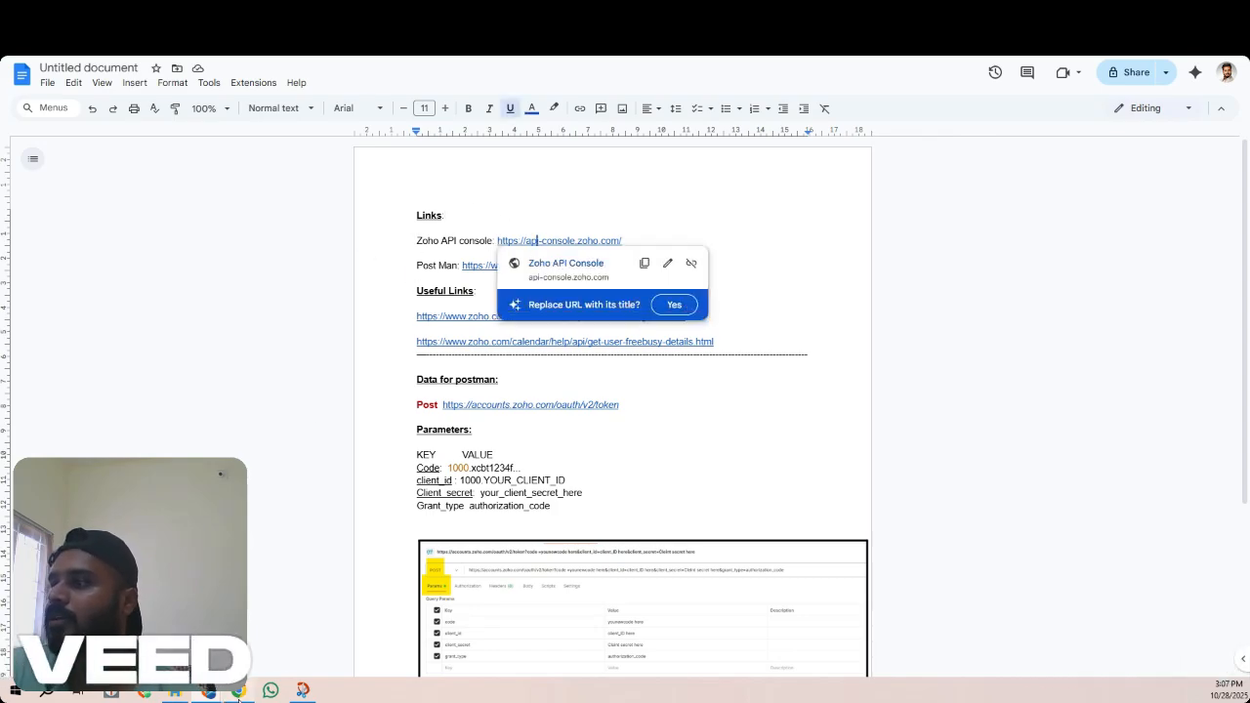
Switch to the Zoho API Console in Chrome and examine the client types available for a new client
click(240, 691)
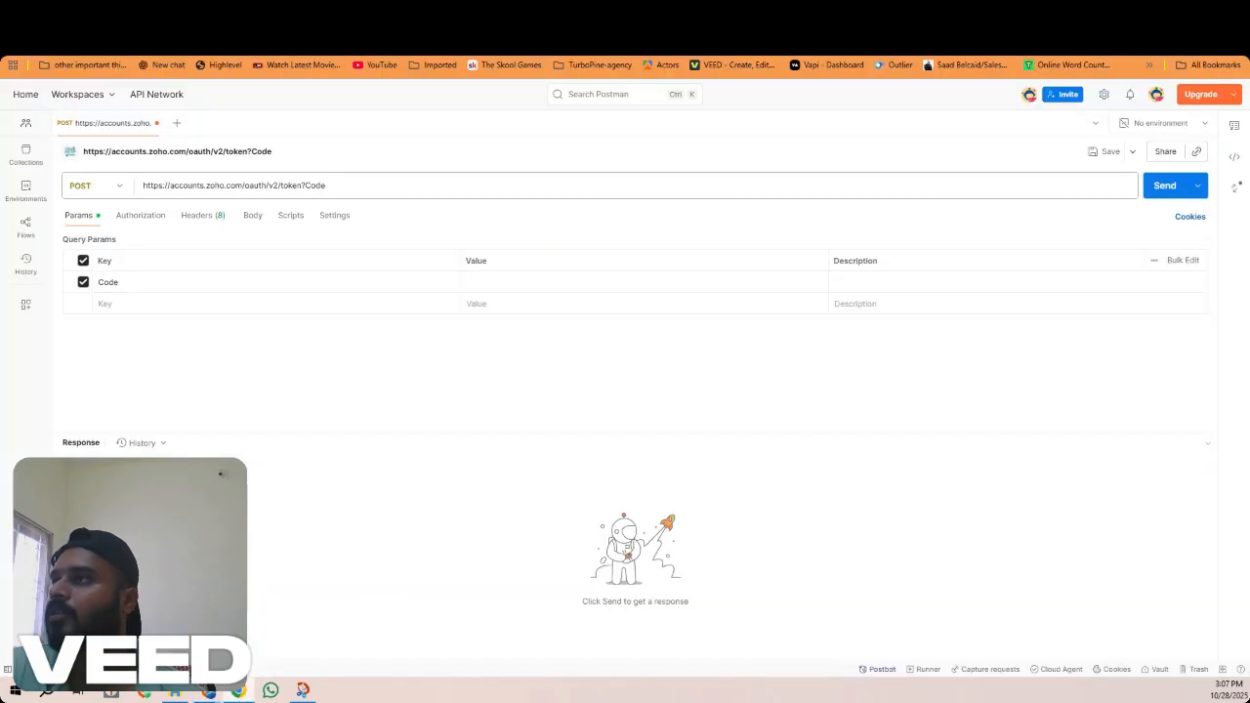
key(ctrl+Tab)
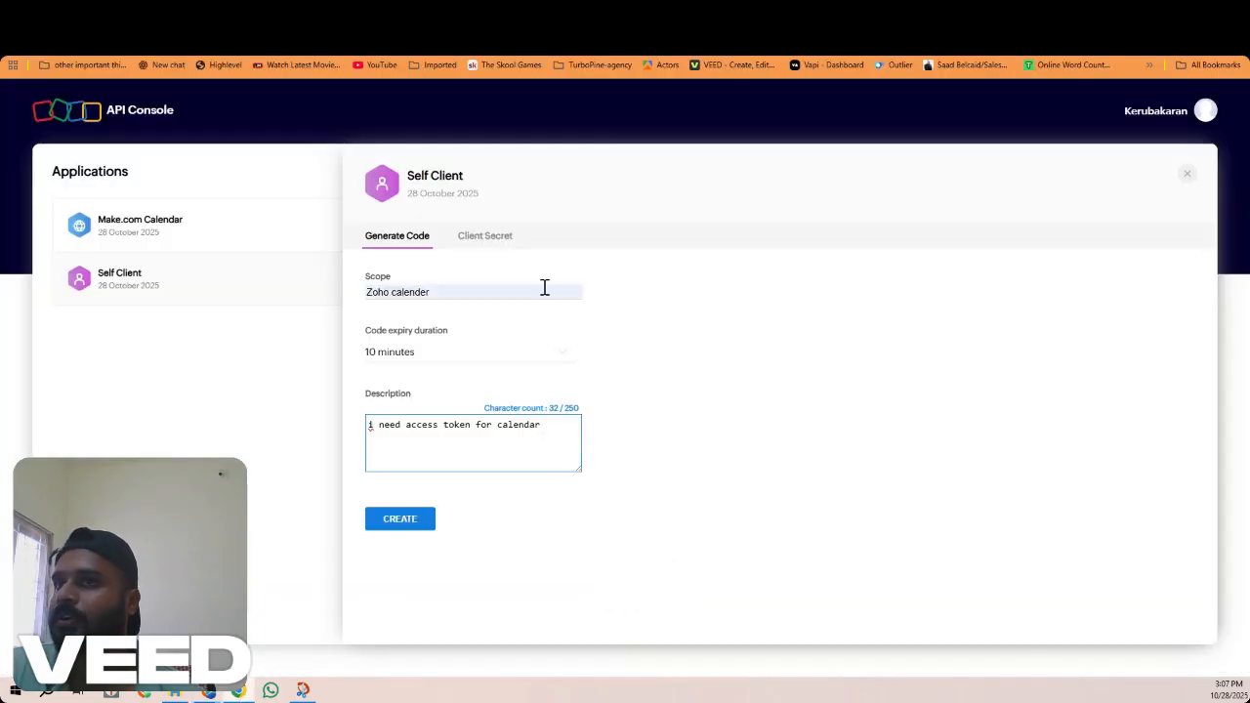
click(1184, 180)
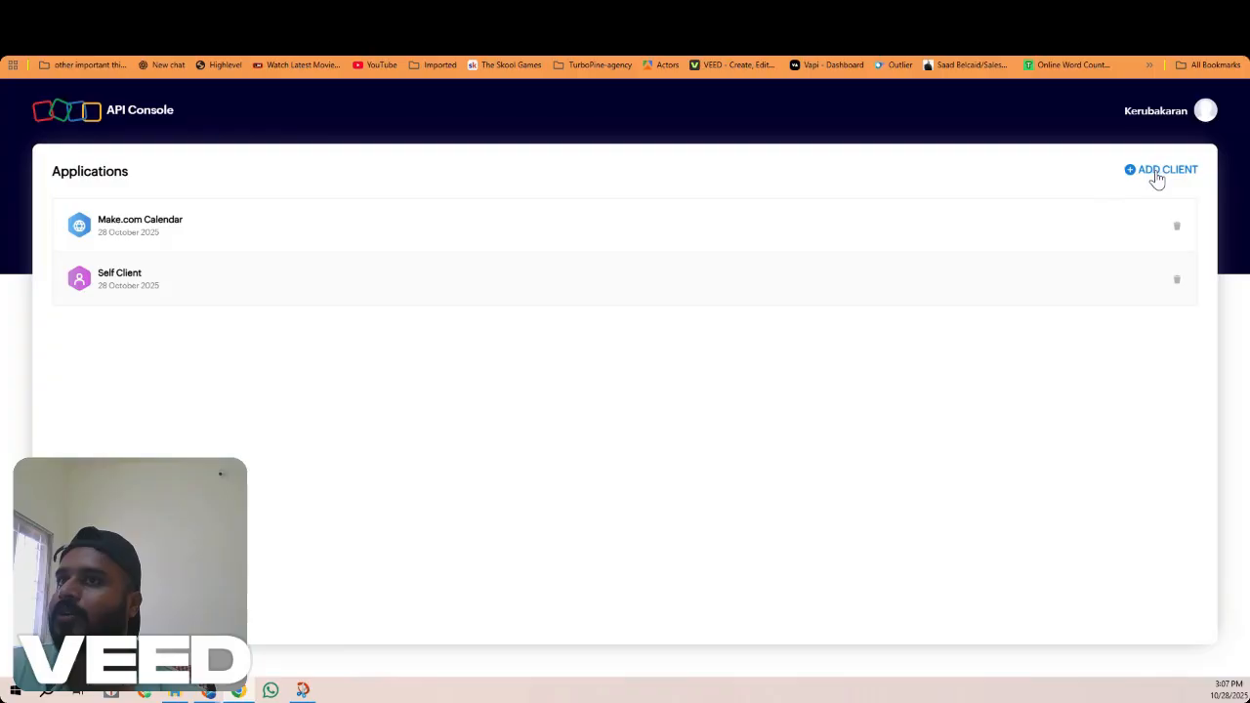
click(1156, 180)
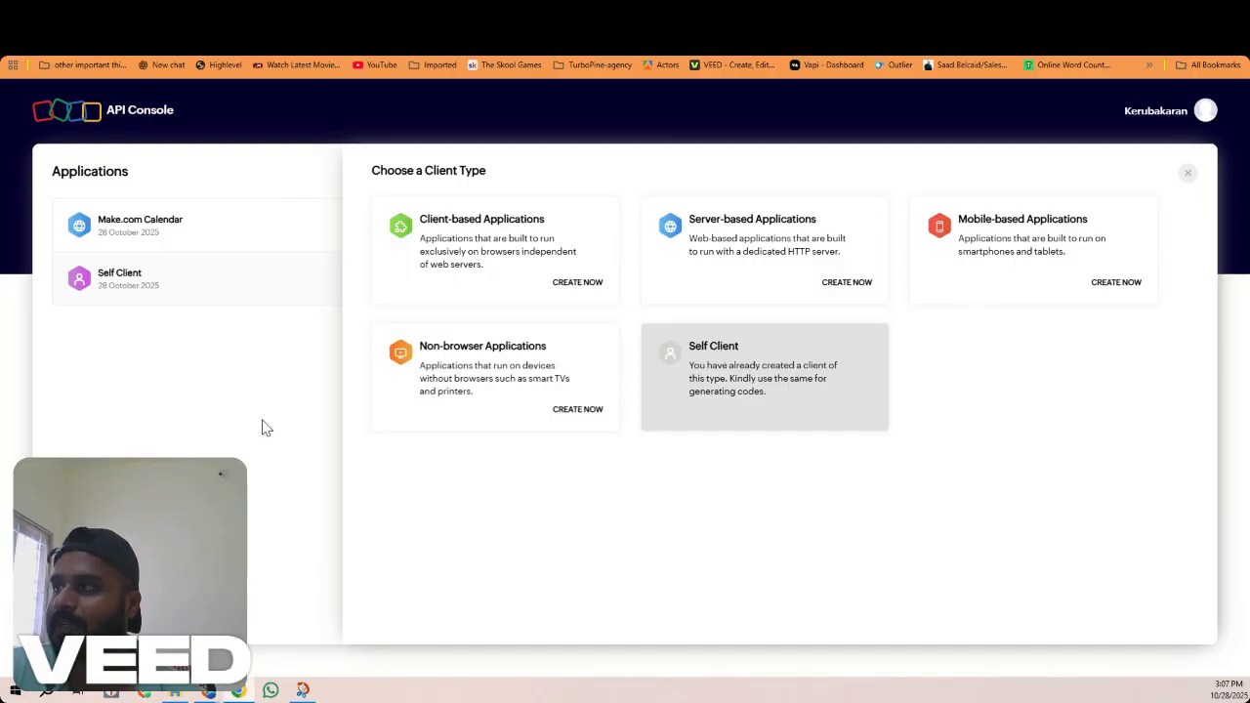
click(1185, 175)
Open the Self Client's code generation form and set the scope to Zoho calender and the code expiry duration to 10 minutes
click(203, 290)
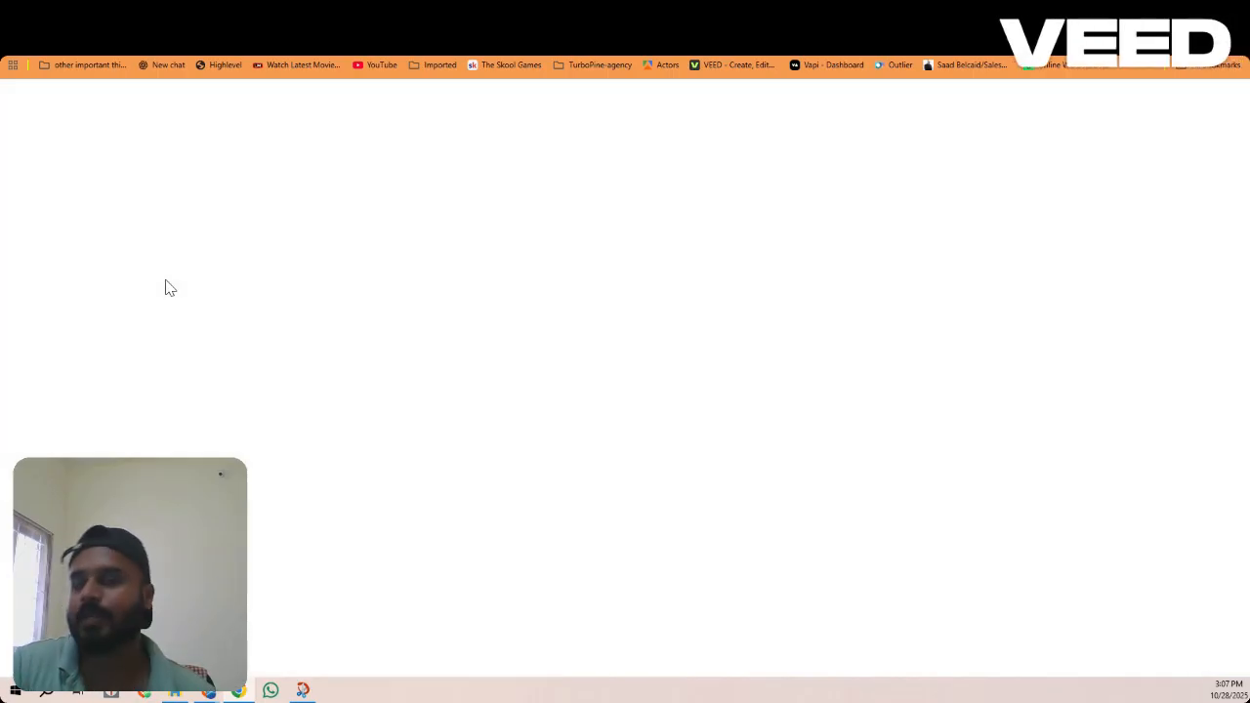
click(1186, 176)
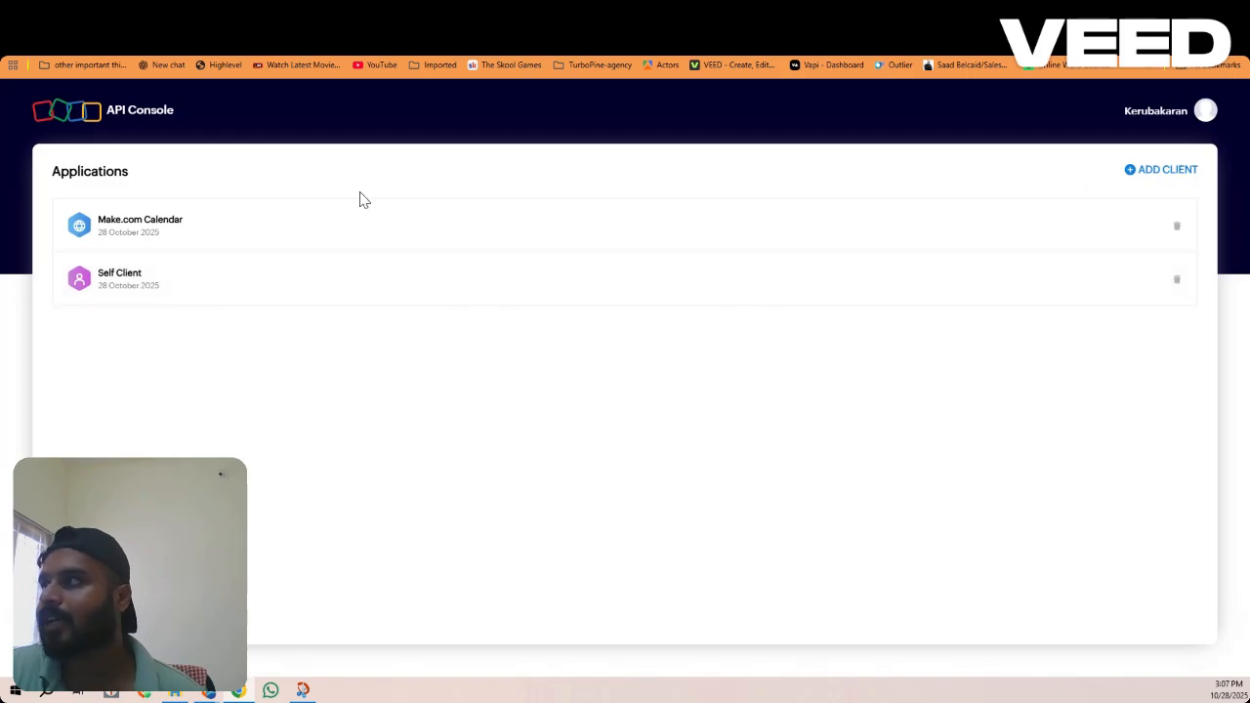
click(174, 284)
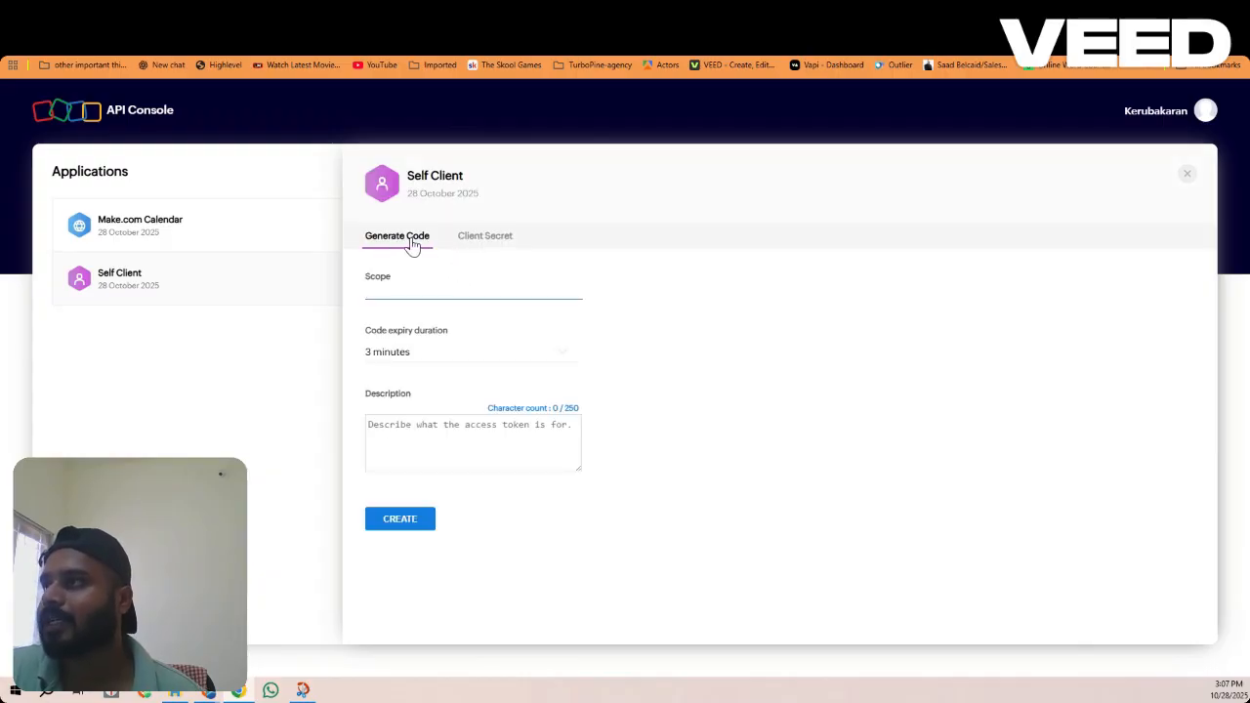
click(390, 291)
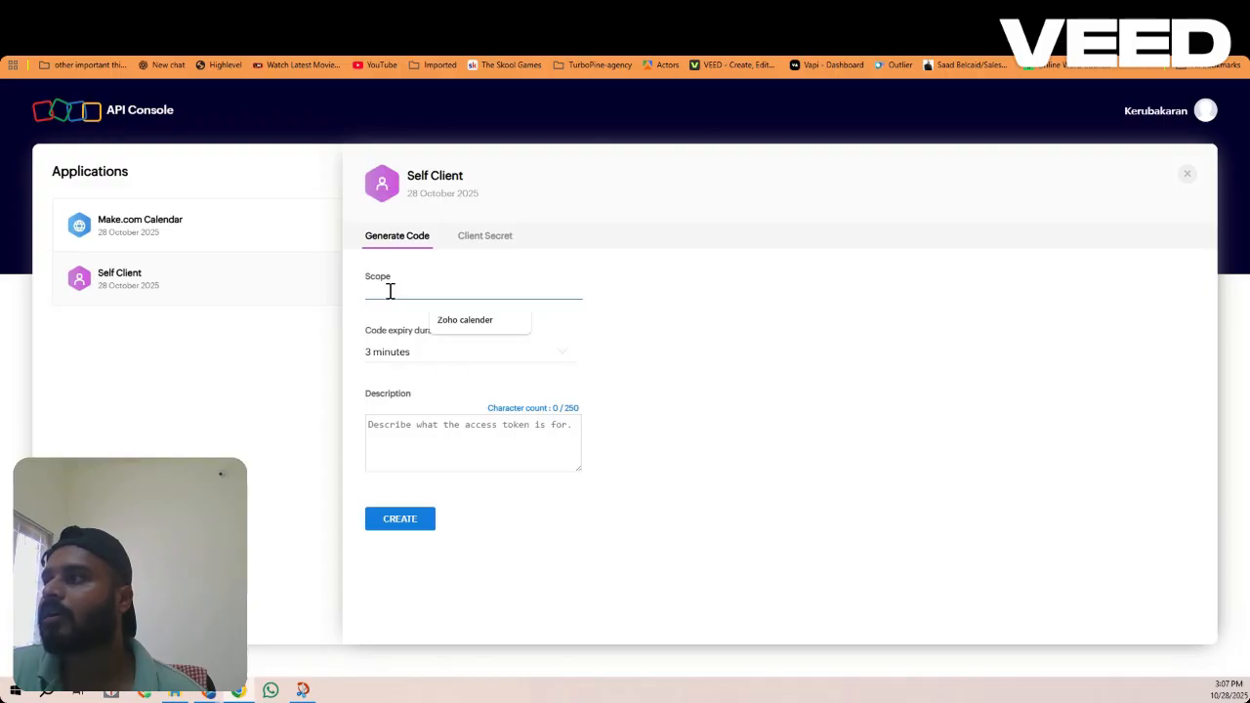
click(476, 322)
click(406, 359)
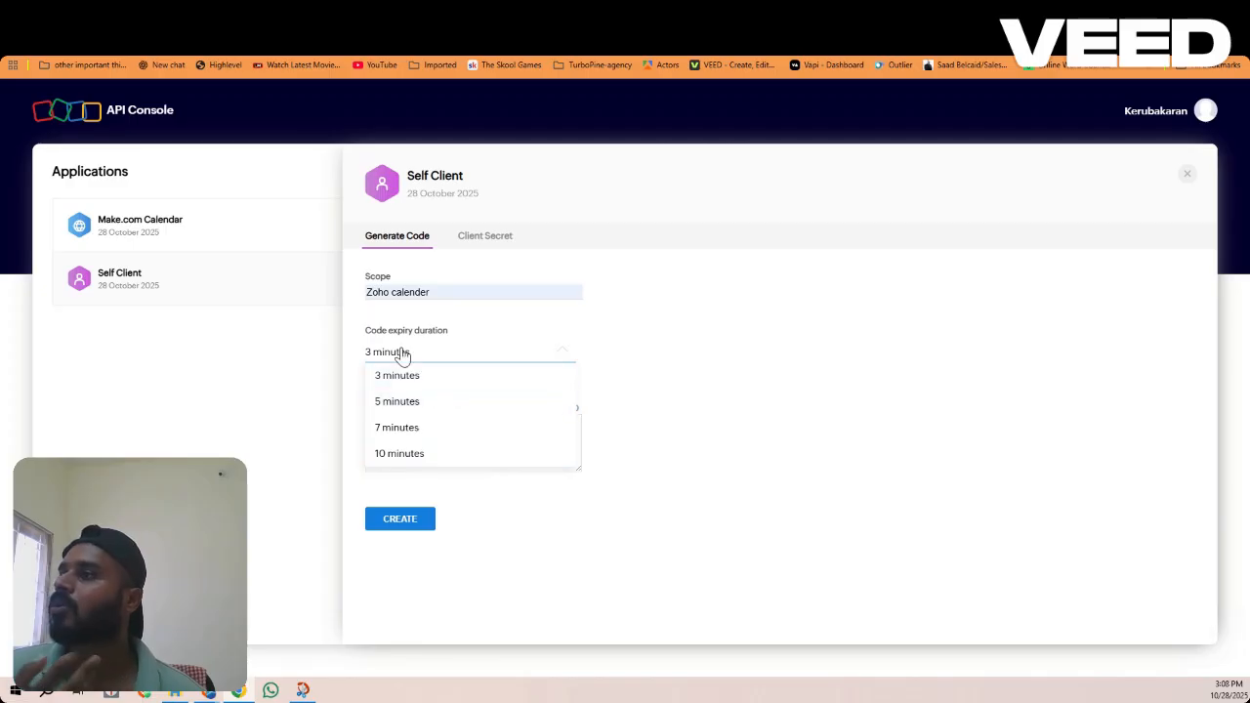
click(438, 459)
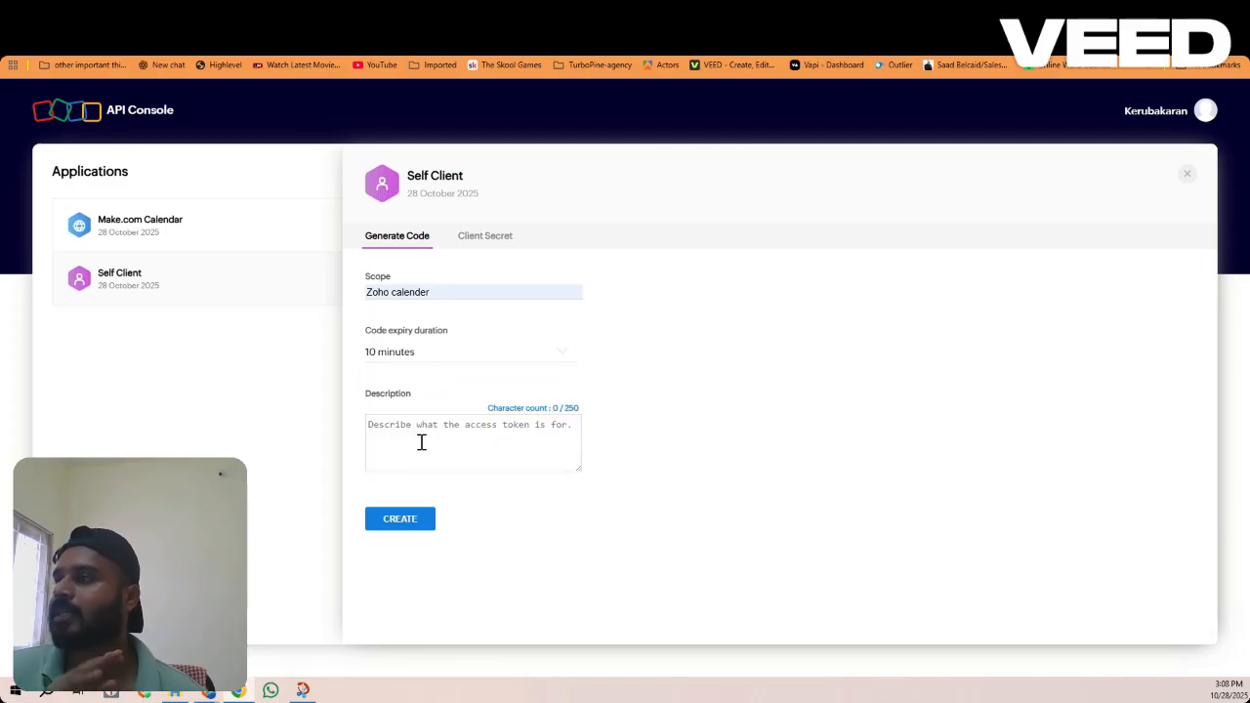
click(409, 437)
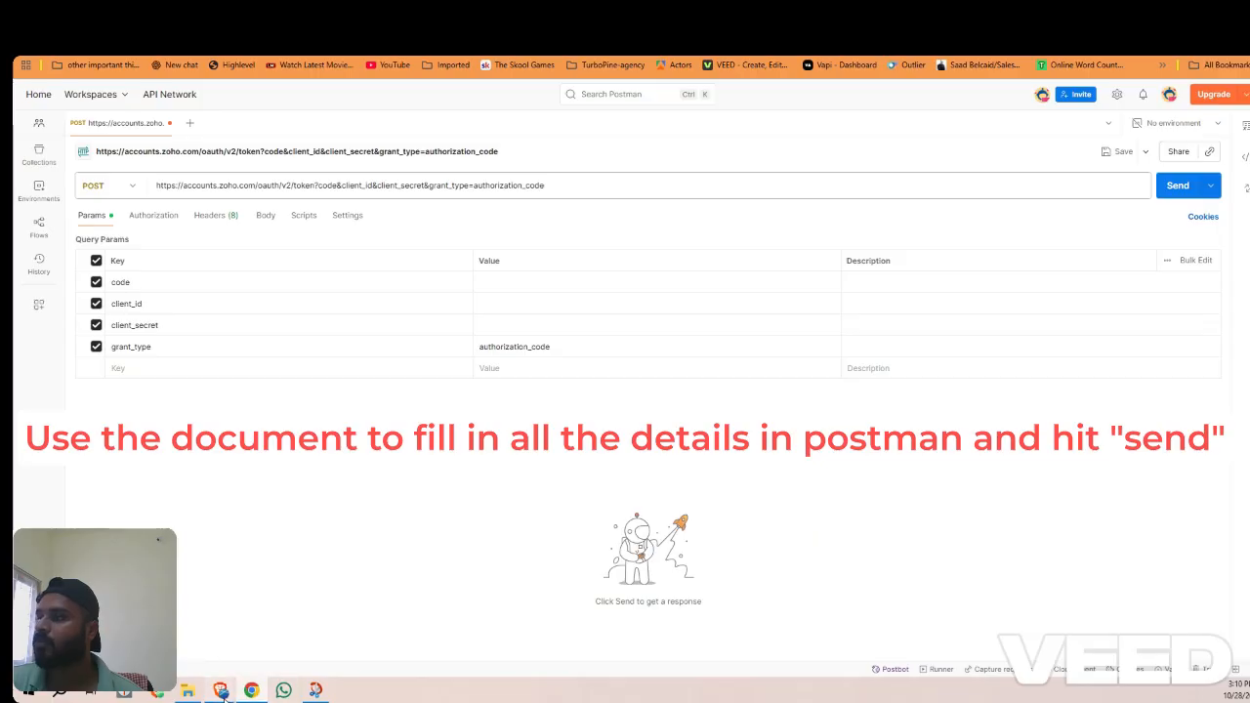
Switch to the Google Docs notes and examine the sample token response, its refresh_token entry and the instruction to save the refresh code
mouse_move(222, 692)
click(206, 592)
scroll(514, 507, down, 2)
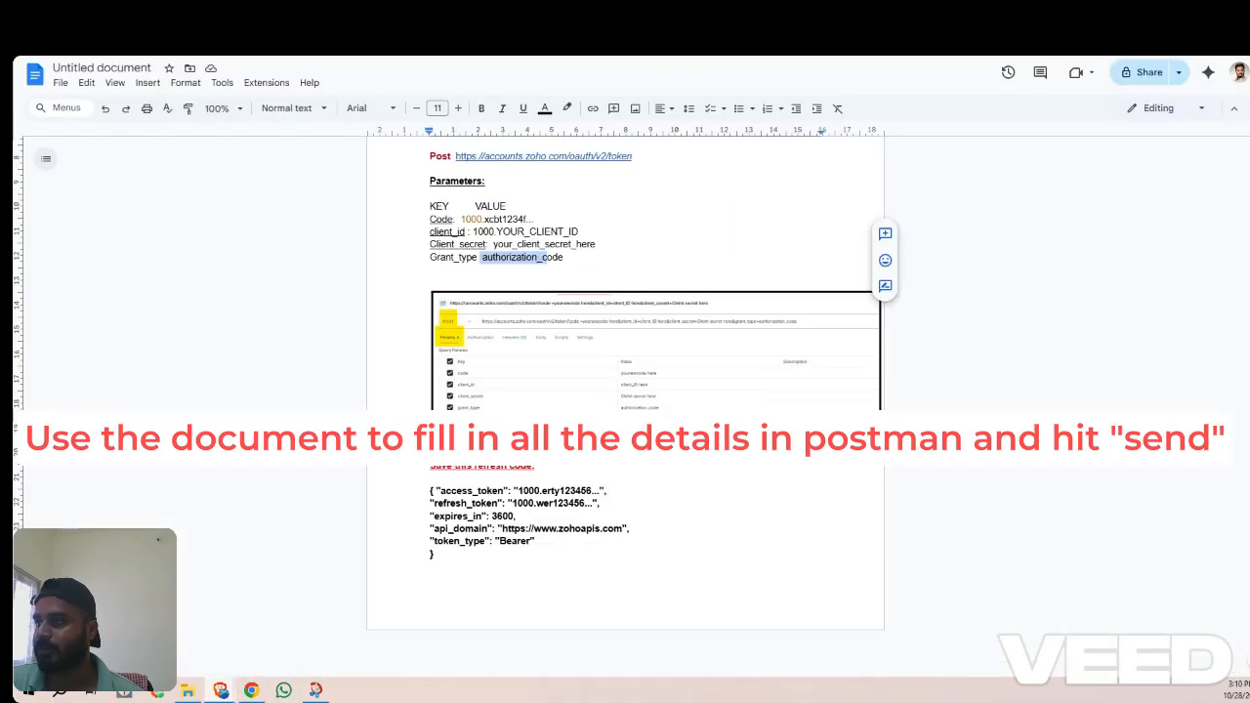
drag(538, 545, 434, 497)
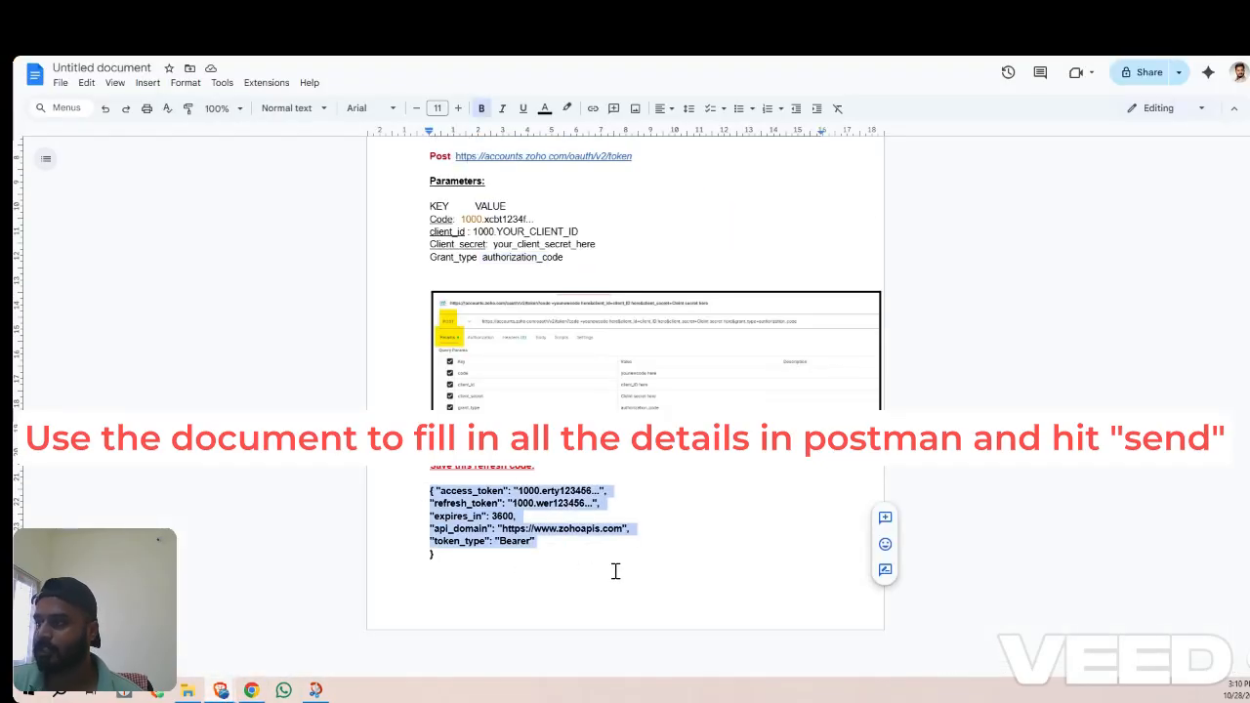
click(512, 503)
drag(547, 504, 594, 504)
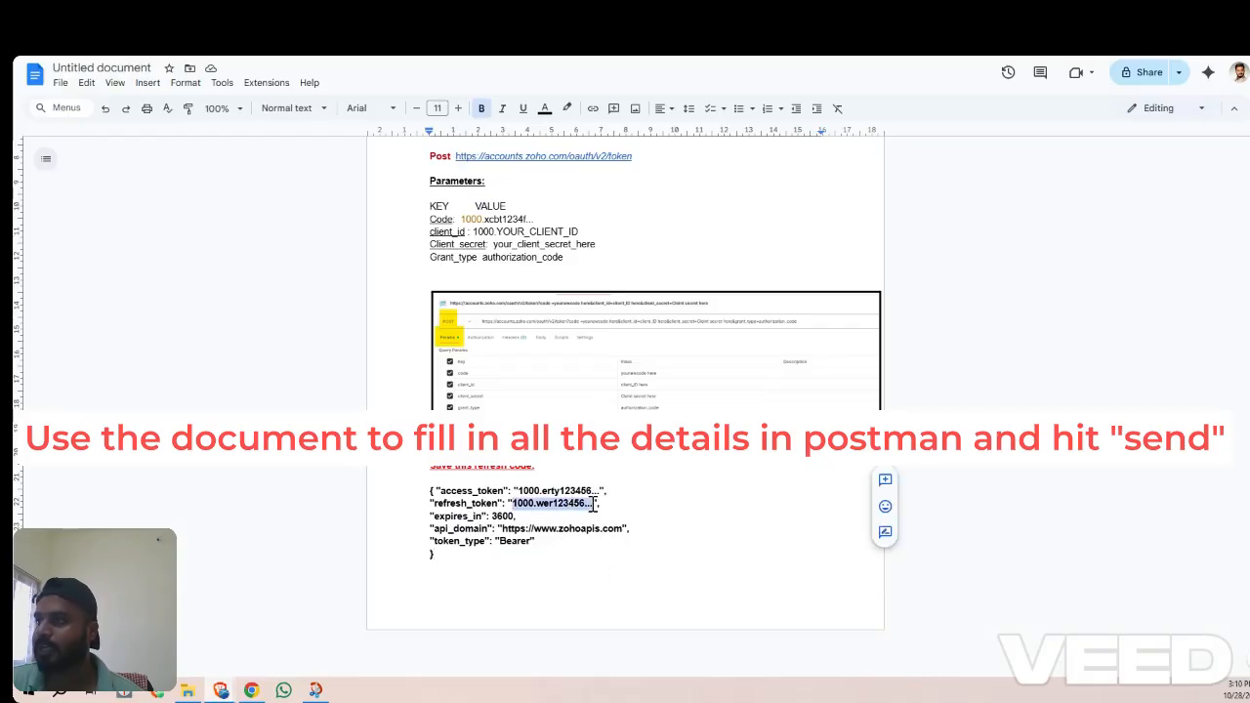
drag(434, 503, 594, 504)
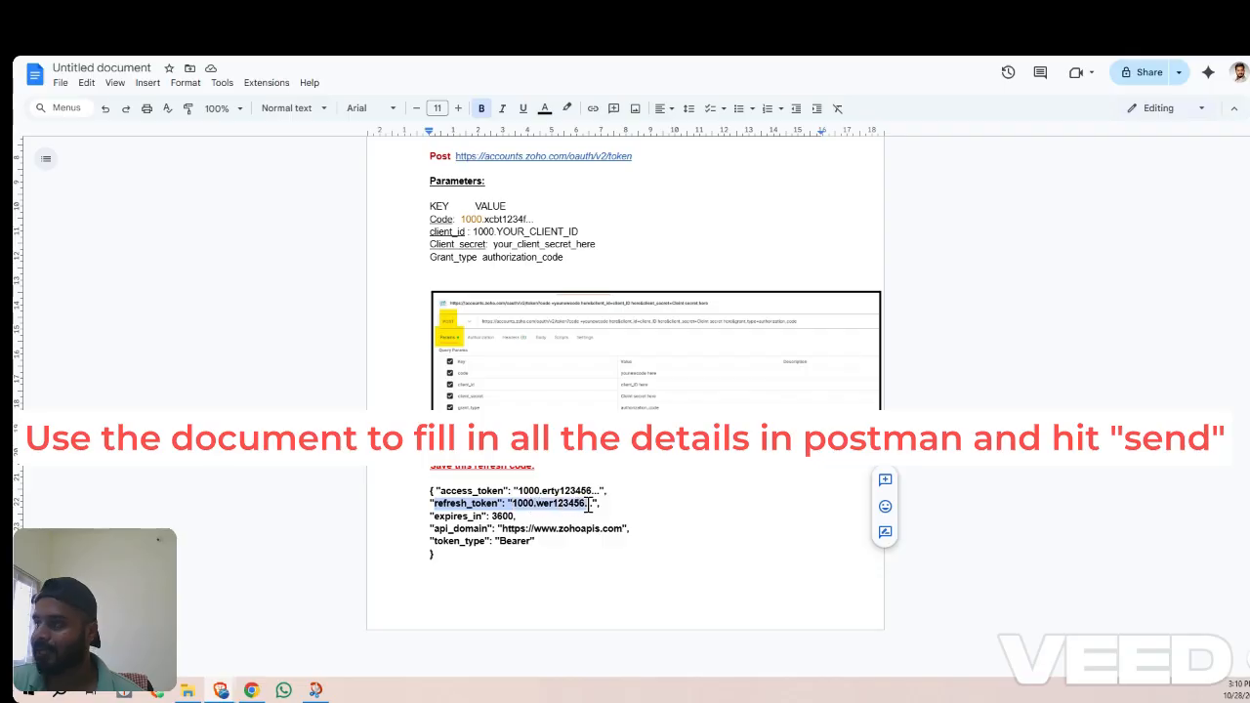
drag(431, 466, 548, 470)
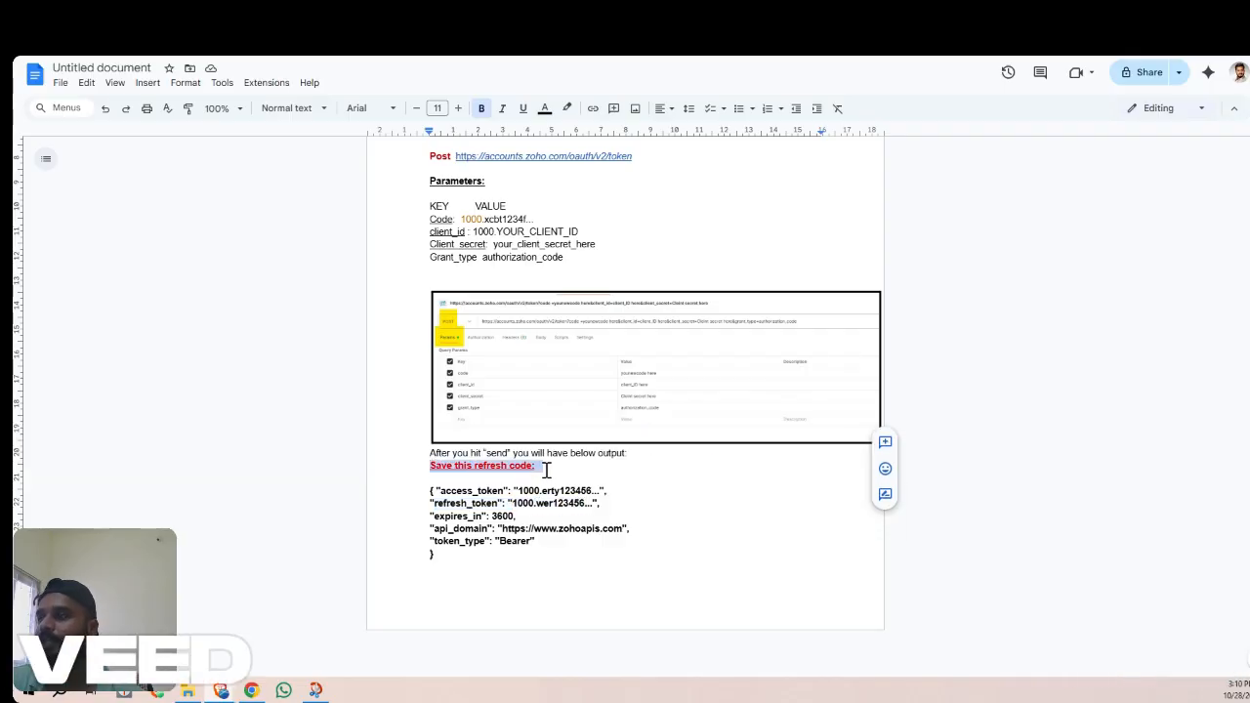
click(554, 474)
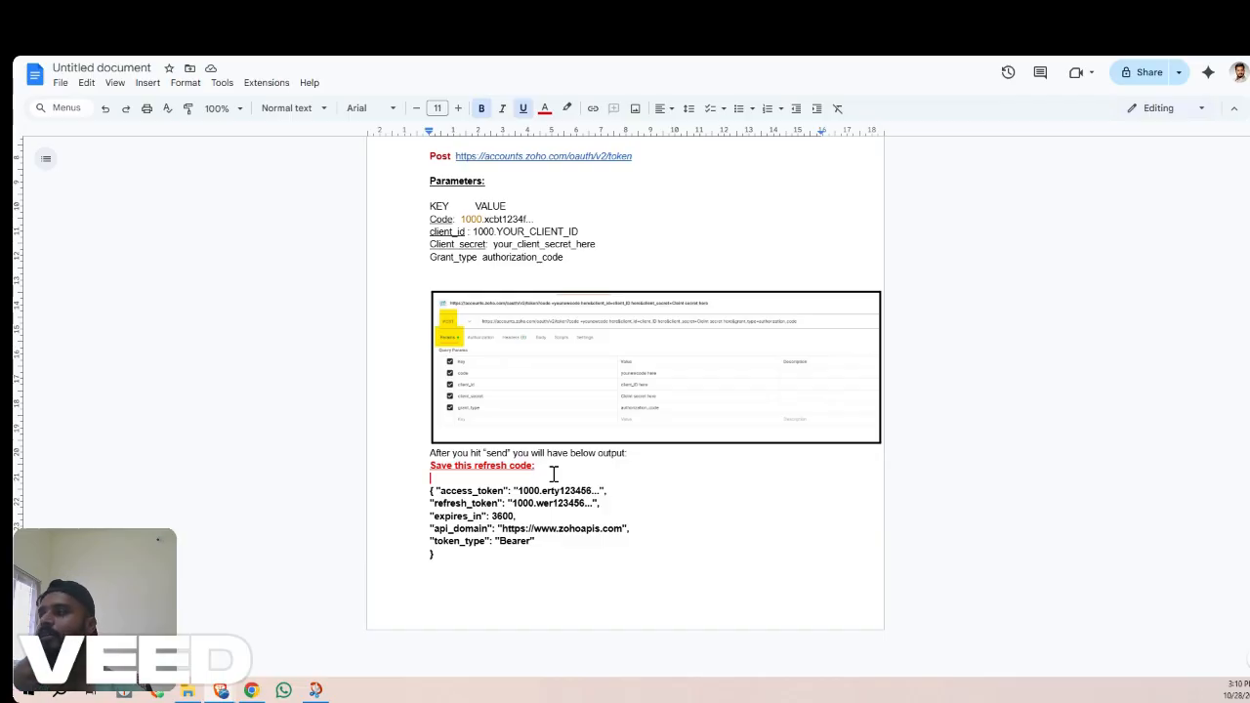
View the screenshot of the Self Client's Client ID and Client Secret fields, and return to the Postman token request in Chrome
click(254, 694)
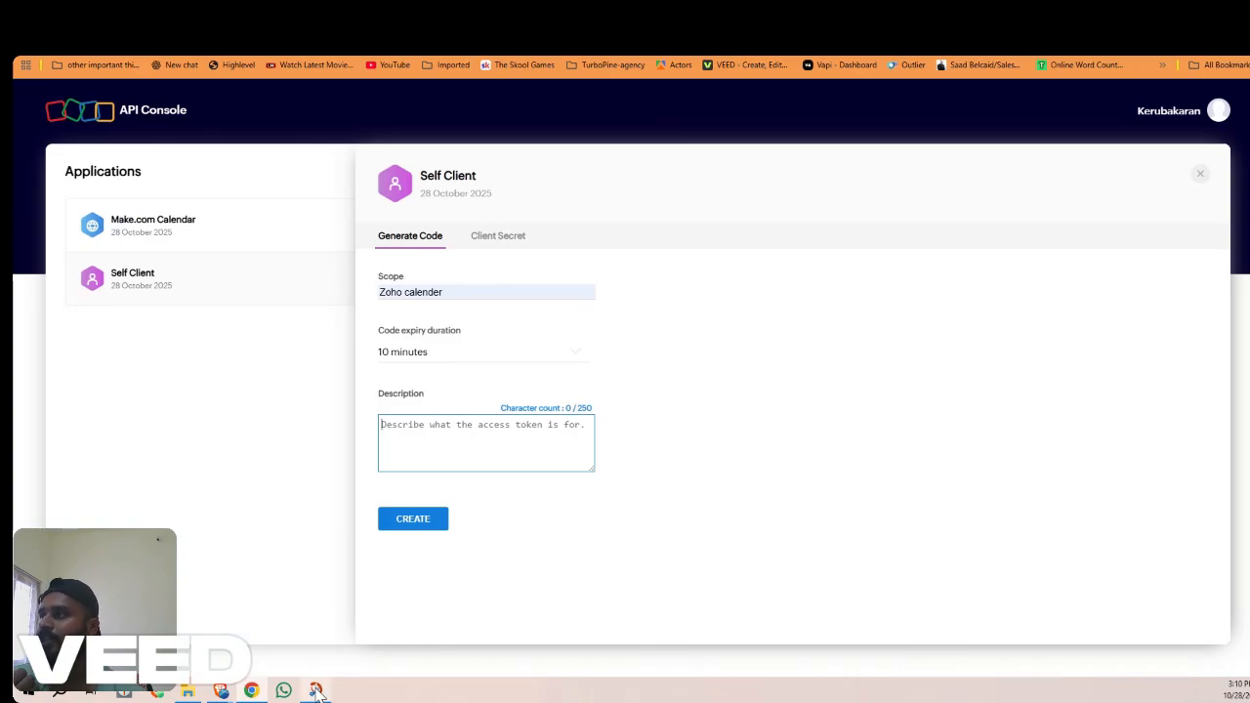
click(312, 637)
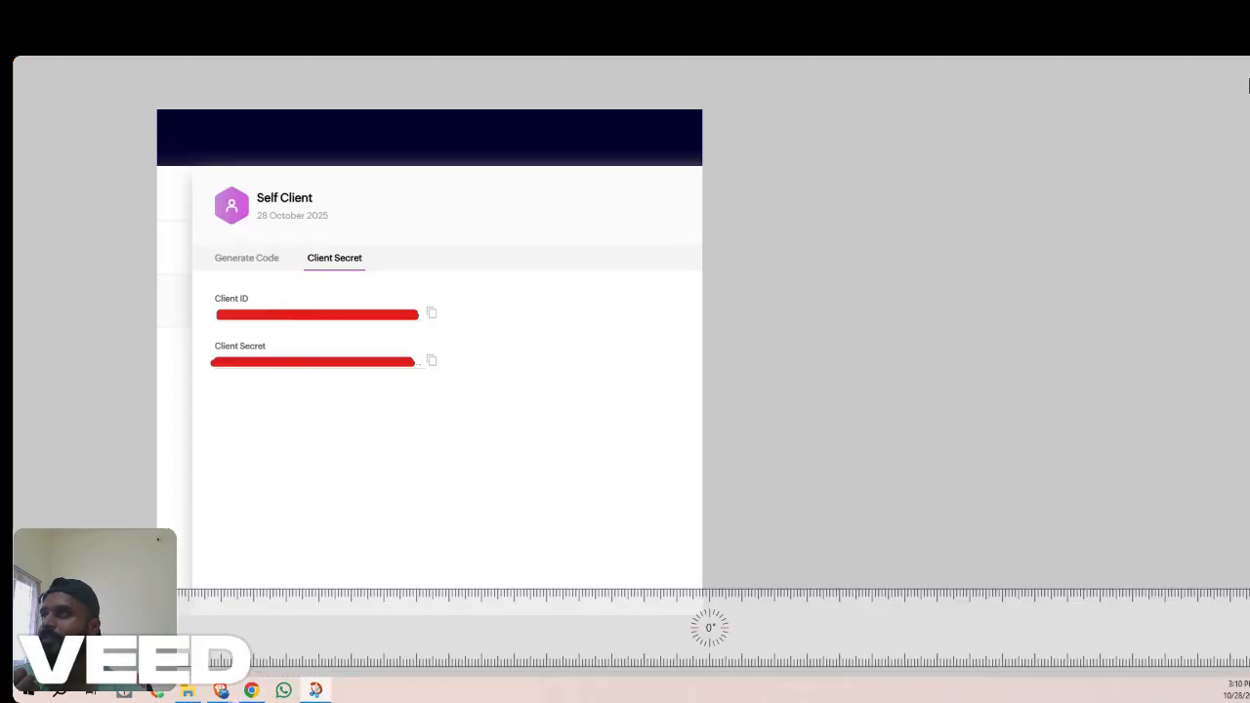
key(alt+Tab)
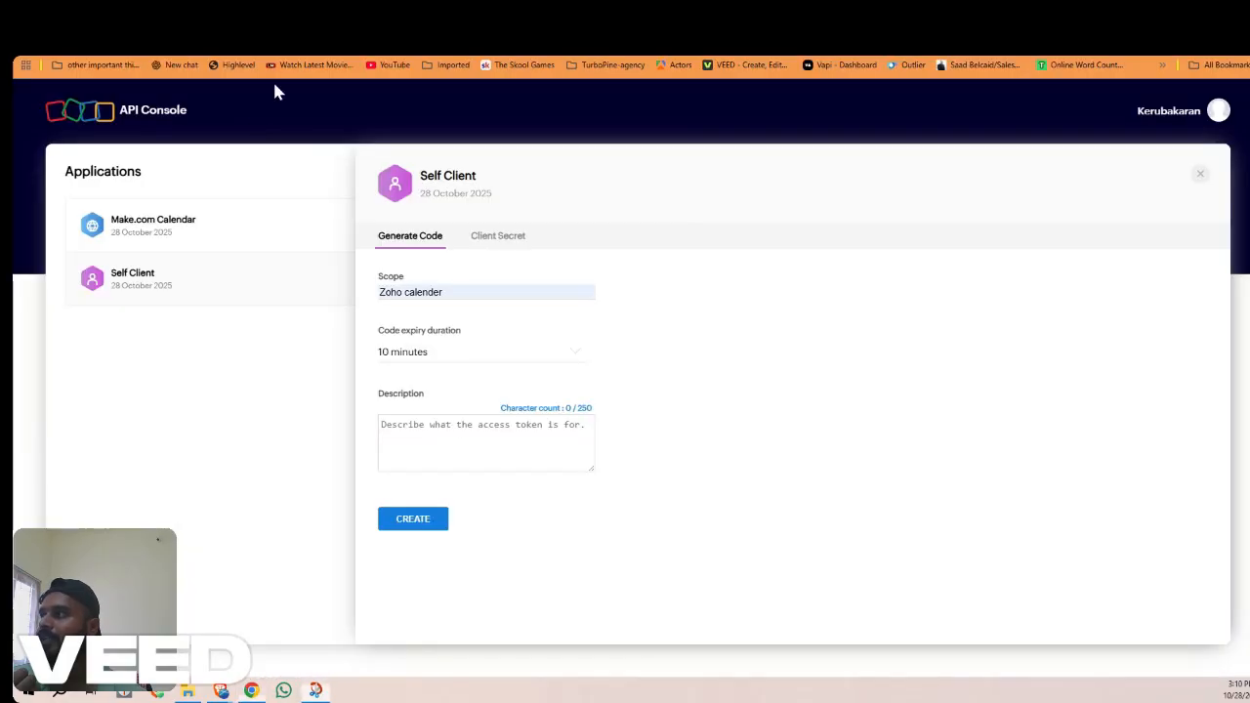
key(ctrl+Tab)
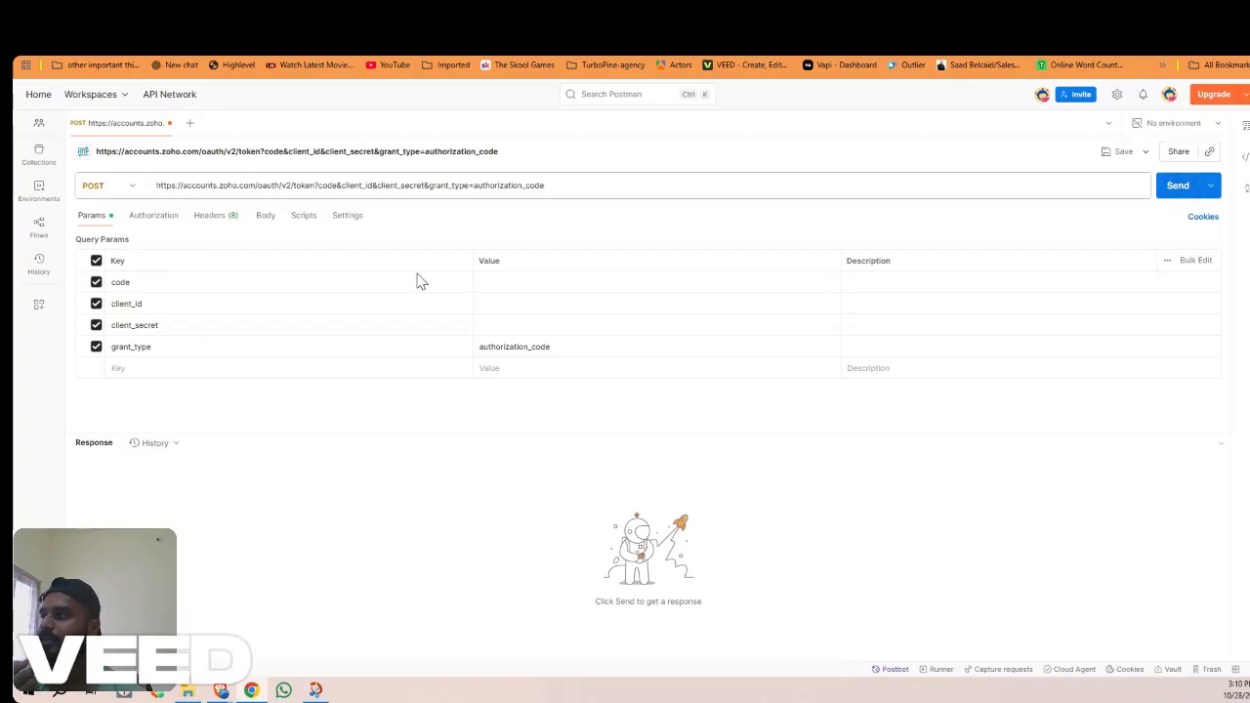
Return to the Google Docs notes and select the refresh_token line in the sample response
mouse_move(221, 689)
click(93, 625)
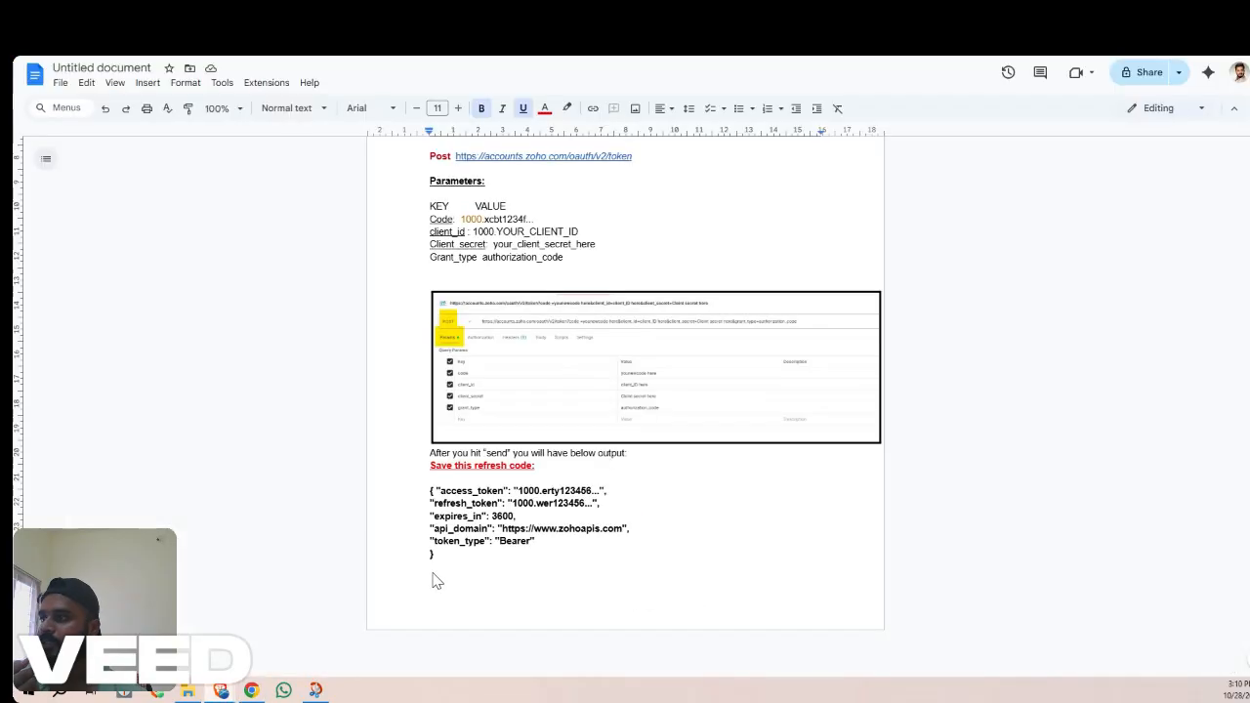
drag(419, 488, 430, 554)
triple_click(442, 503)
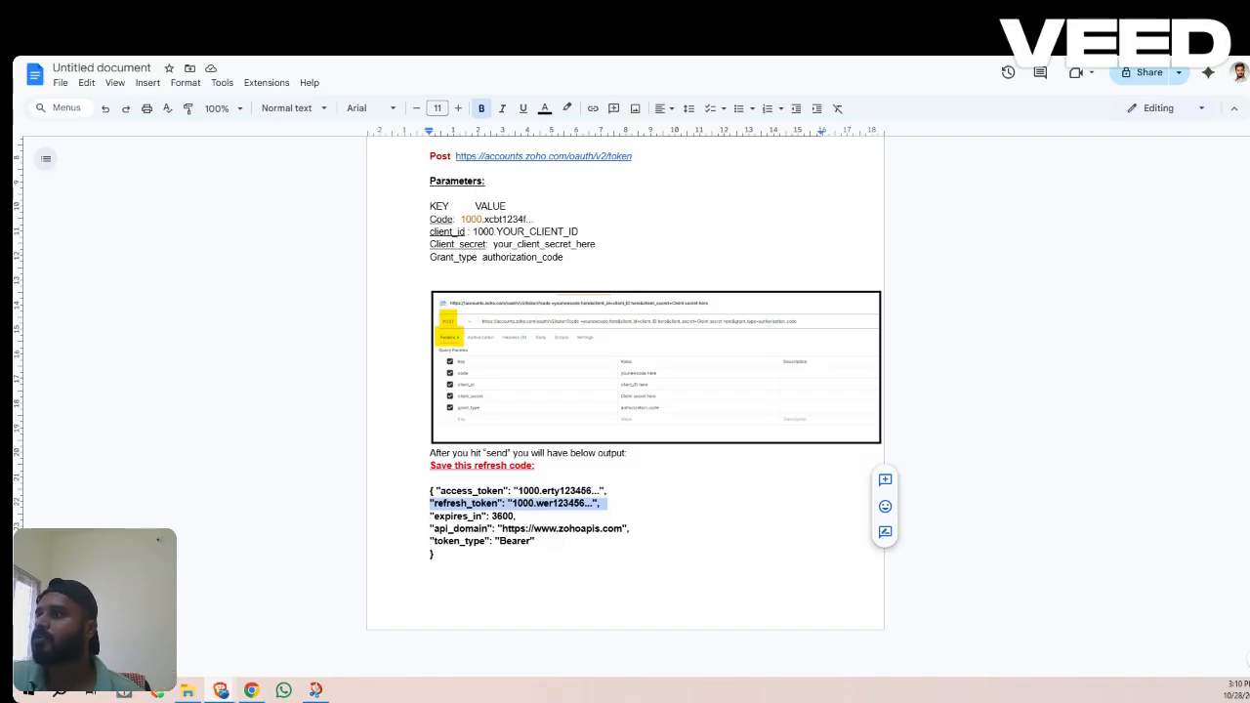
Switch to the Make scenario Zoho calender_Youtube and delete both of its HTTP modules
key(ctrl+Tab)
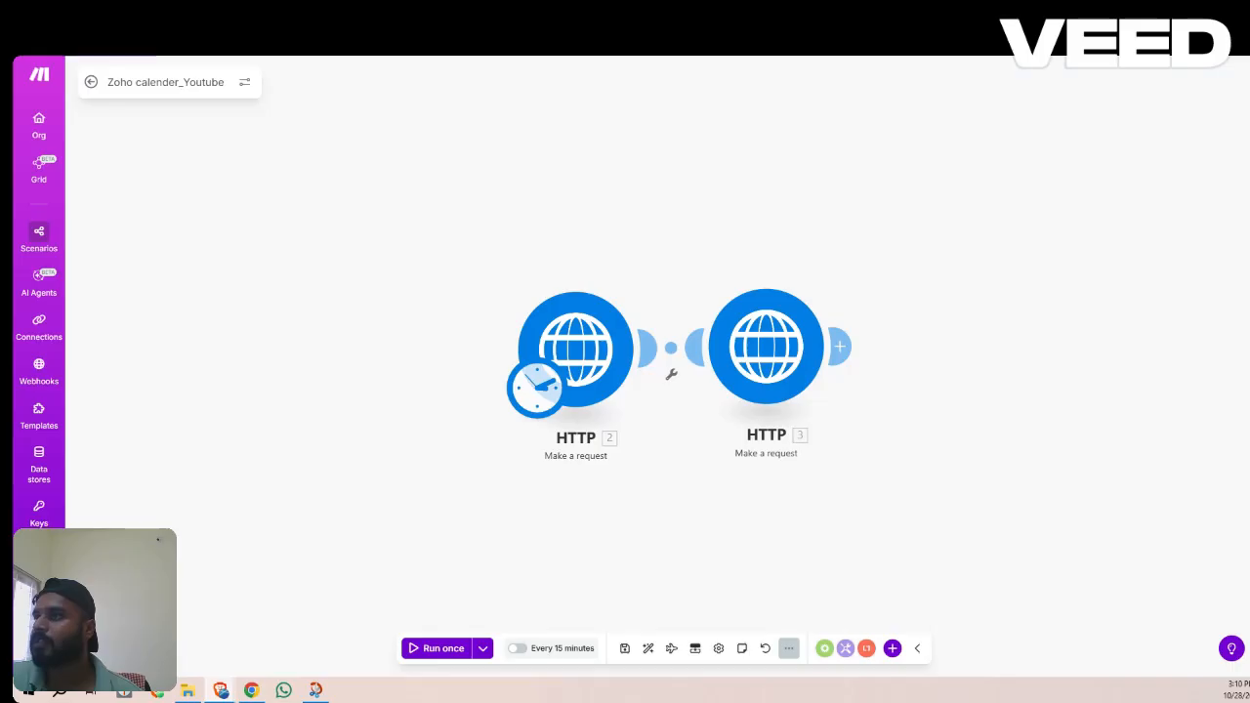
scroll(607, 432, up, 1)
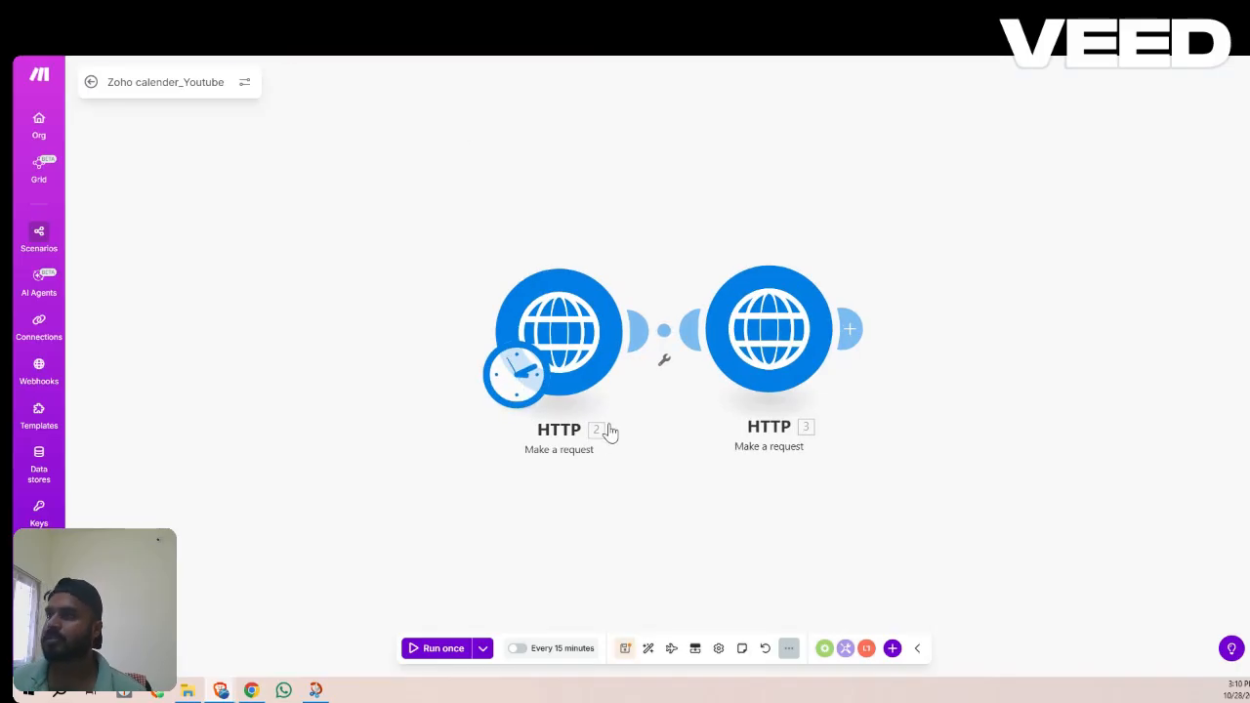
drag(469, 209, 893, 456)
key(Delete)
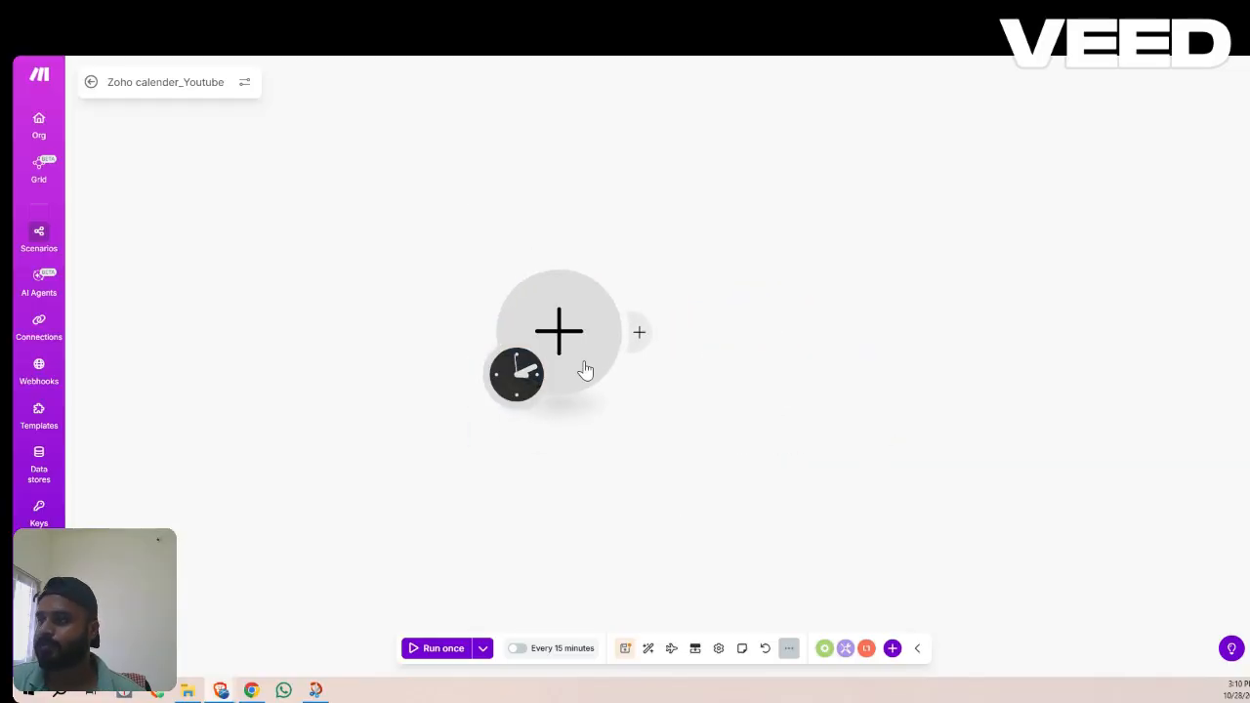
Import the blueprint file Zoho calender_Youtube.blueprint into the empty scenario
click(789, 650)
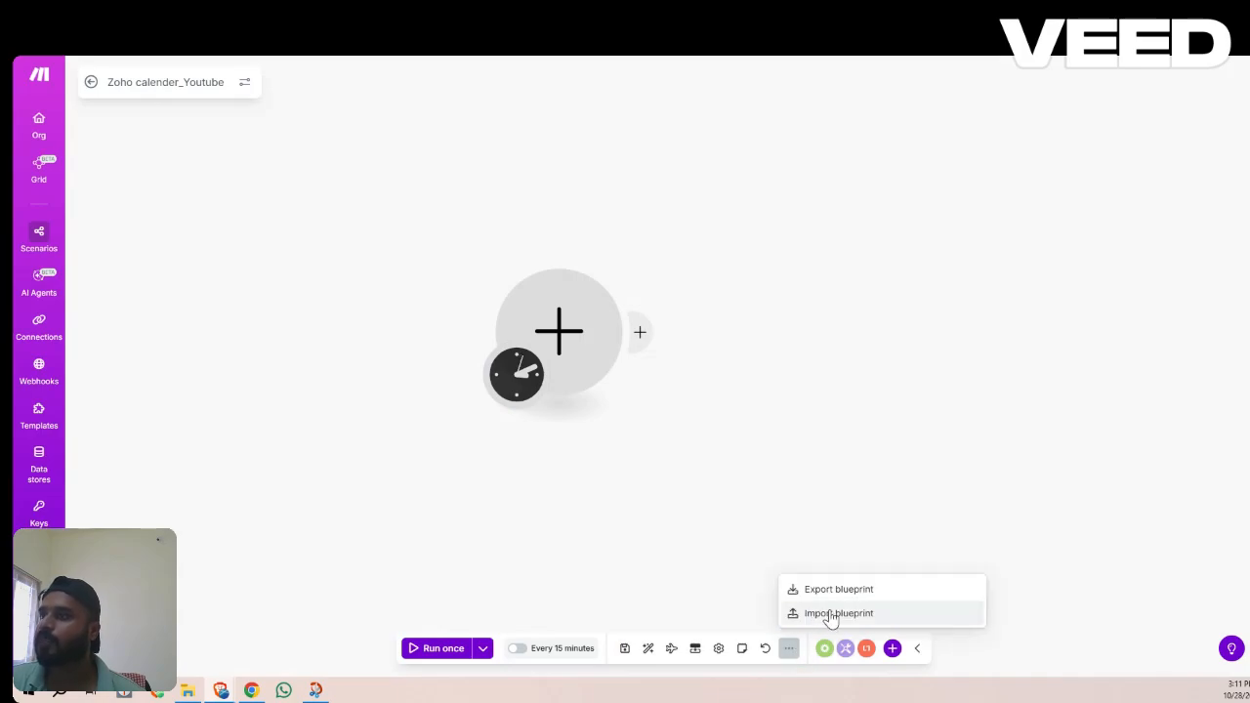
click(832, 616)
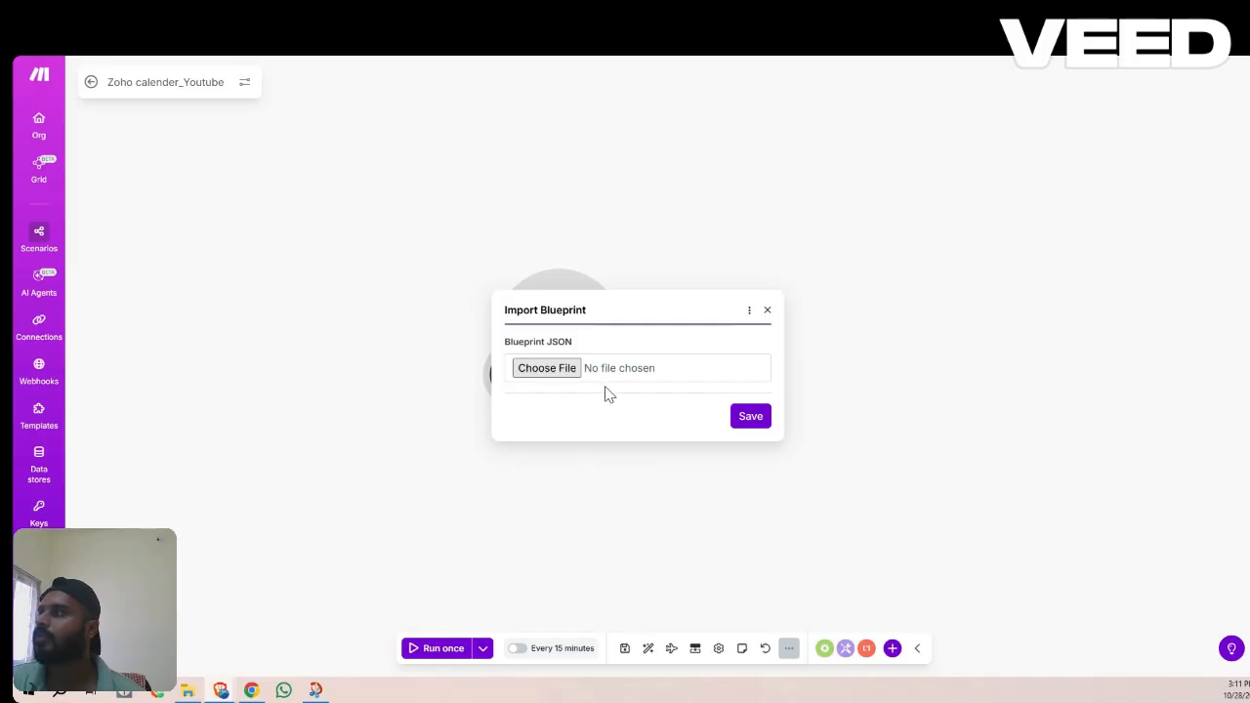
click(572, 367)
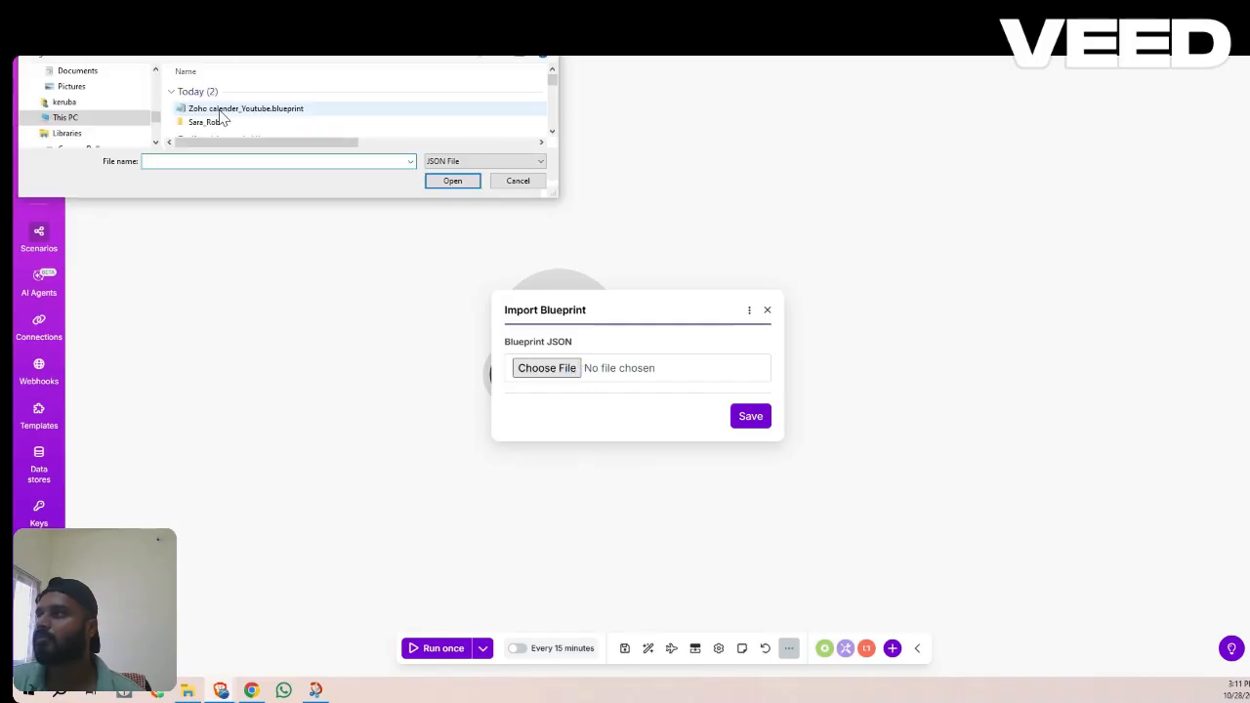
click(225, 109)
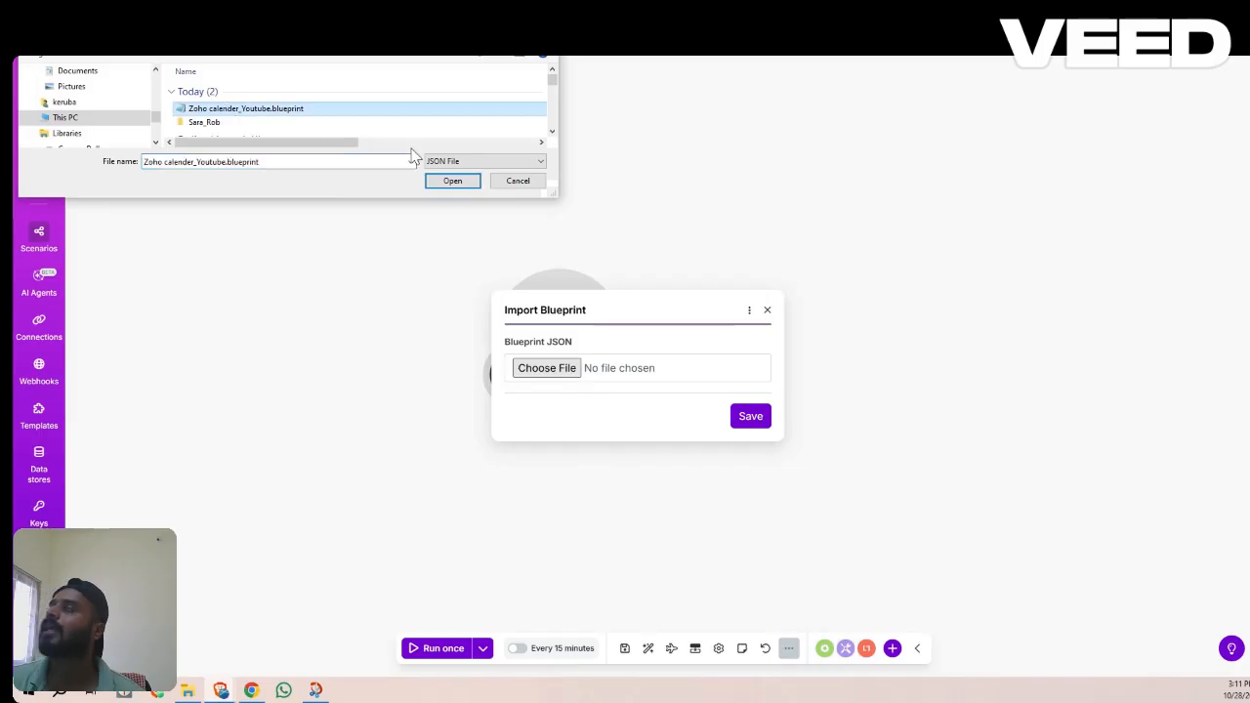
click(445, 186)
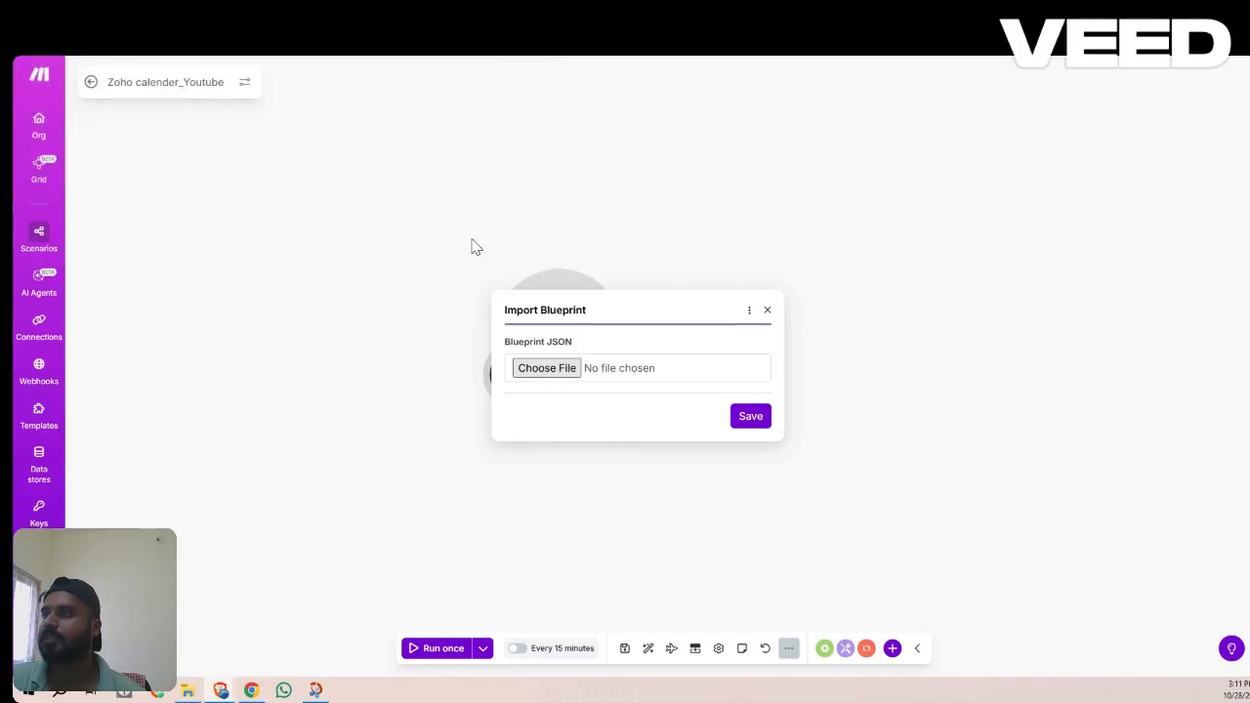
click(749, 420)
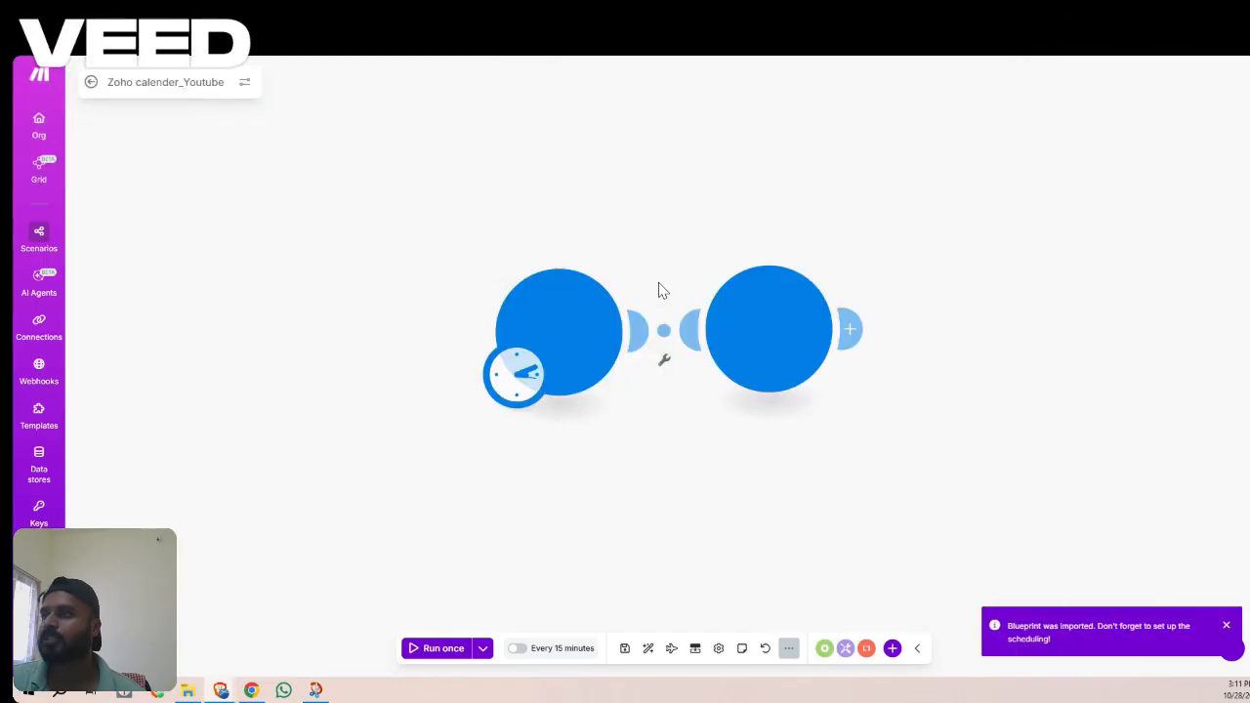
Open the first HTTP module's settings and select the placeholder value of its refresh_token field
click(581, 350)
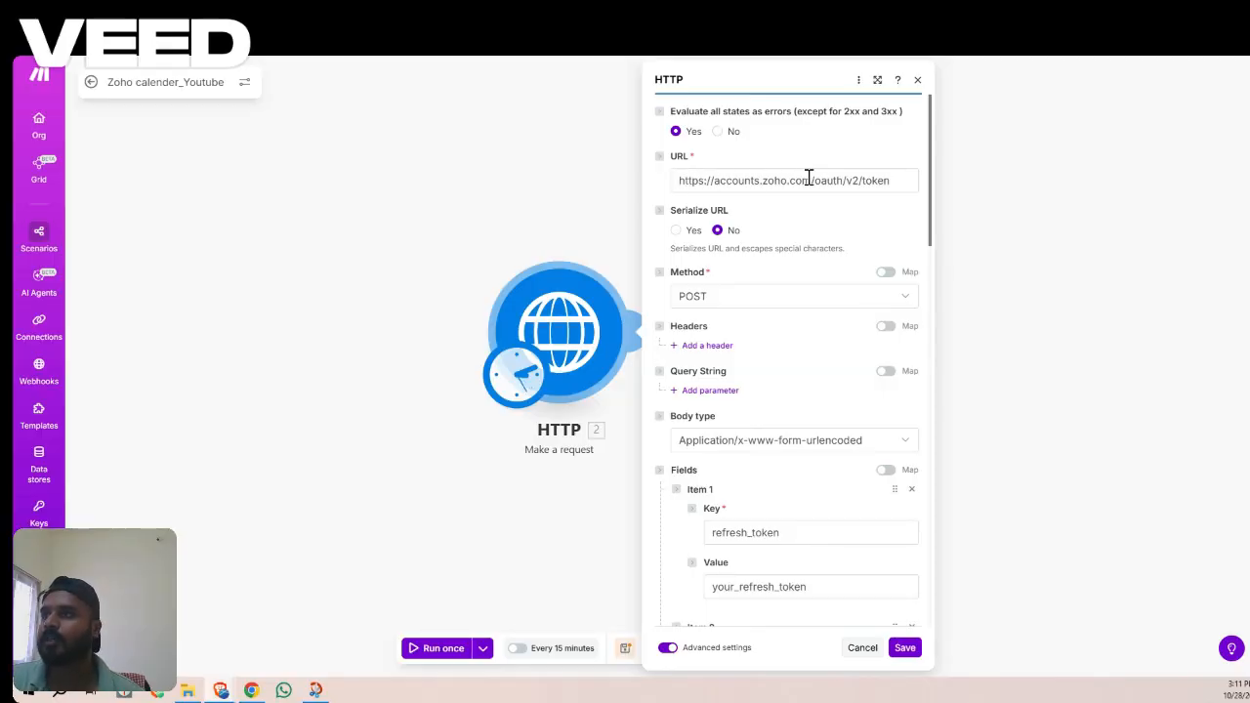
scroll(773, 303, down, 3)
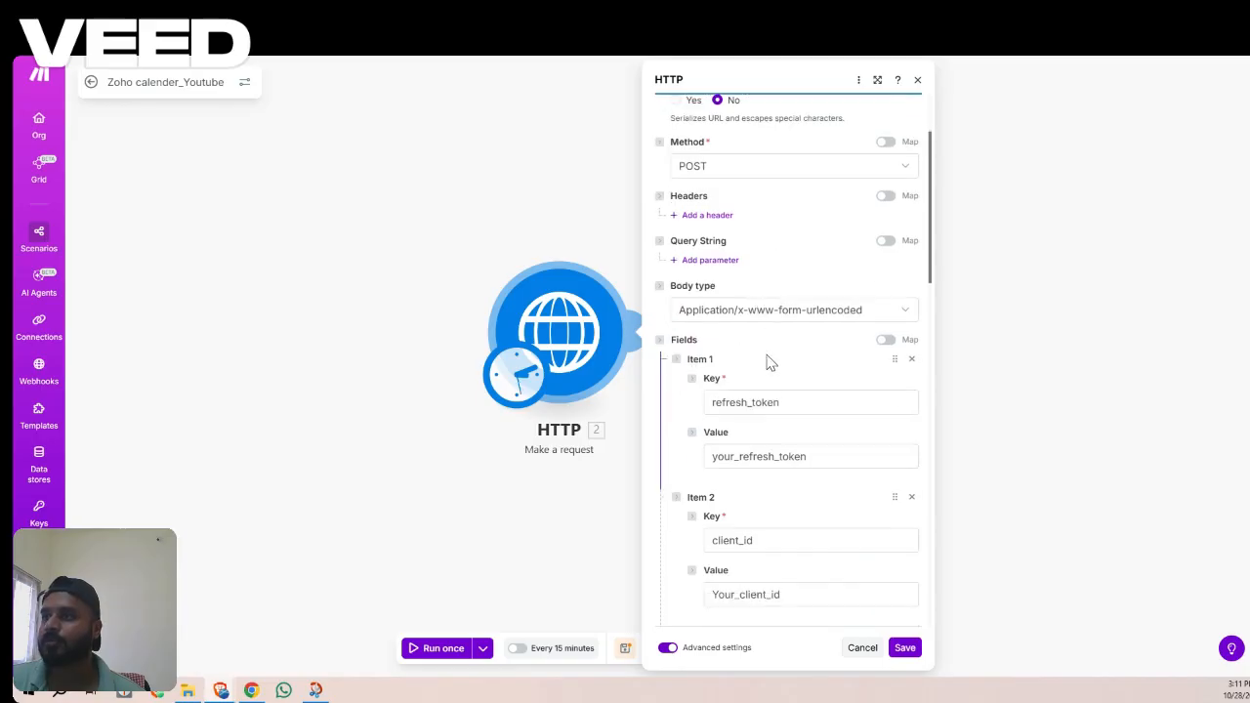
scroll(768, 363, down, 3)
drag(818, 323, 708, 329)
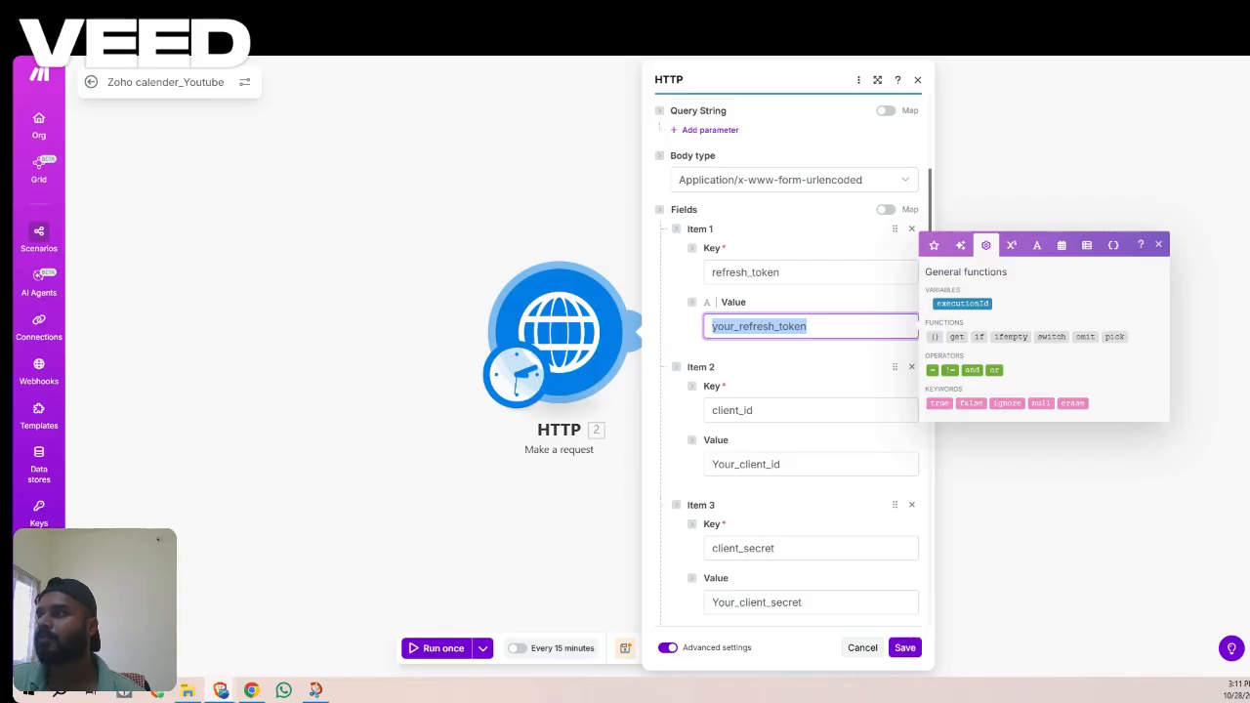
Select the sample refresh token in the Google Docs notes, and return to the refresh_token value in the Make HTTP module
key(alt+Tab)
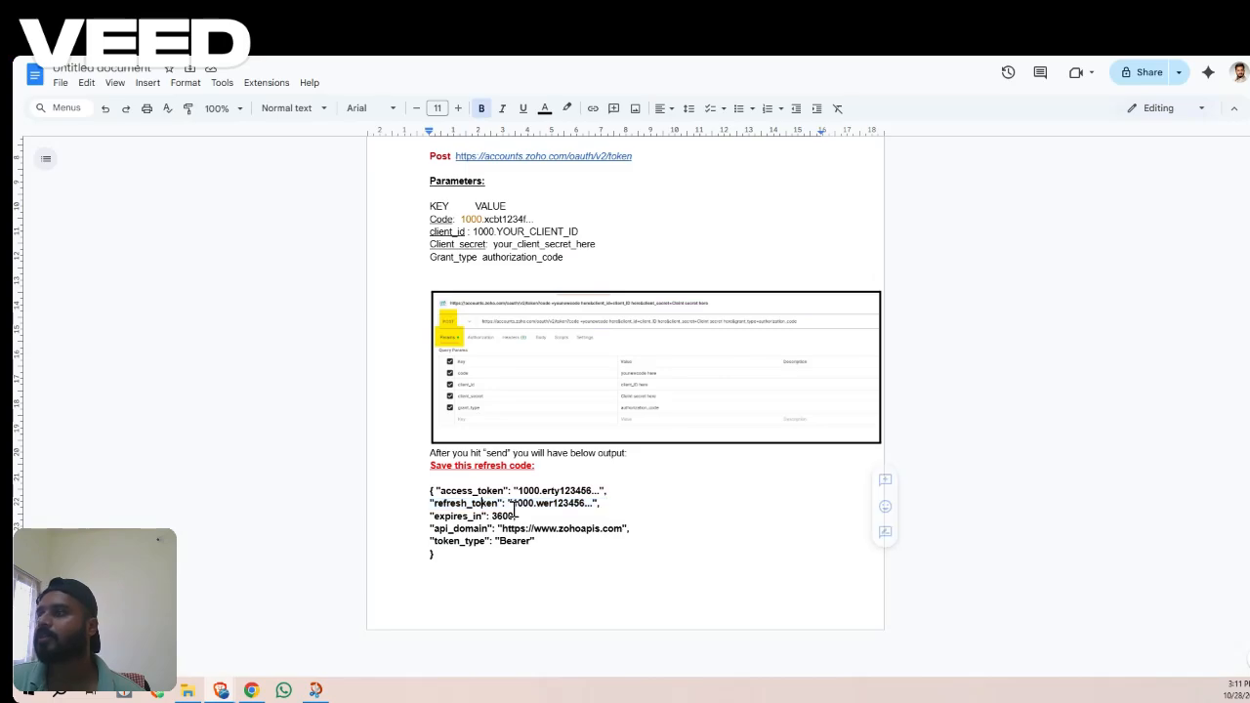
drag(512, 503, 586, 505)
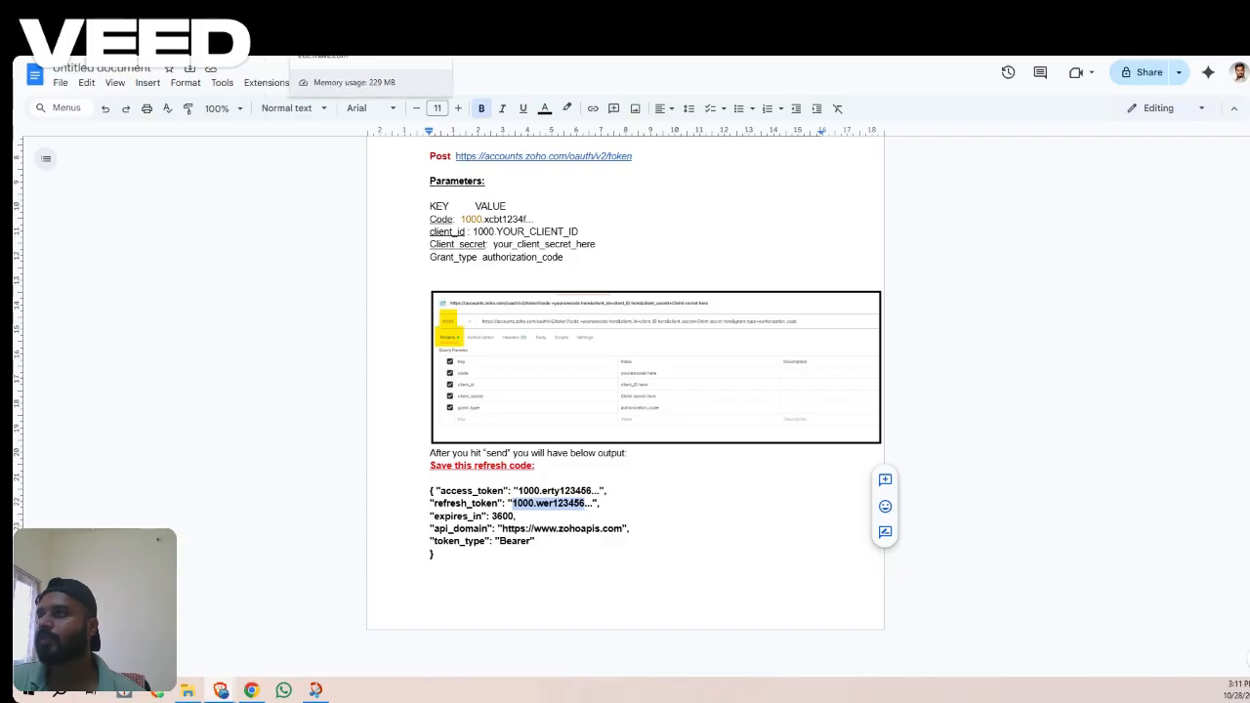
key(alt+Tab)
click(606, 315)
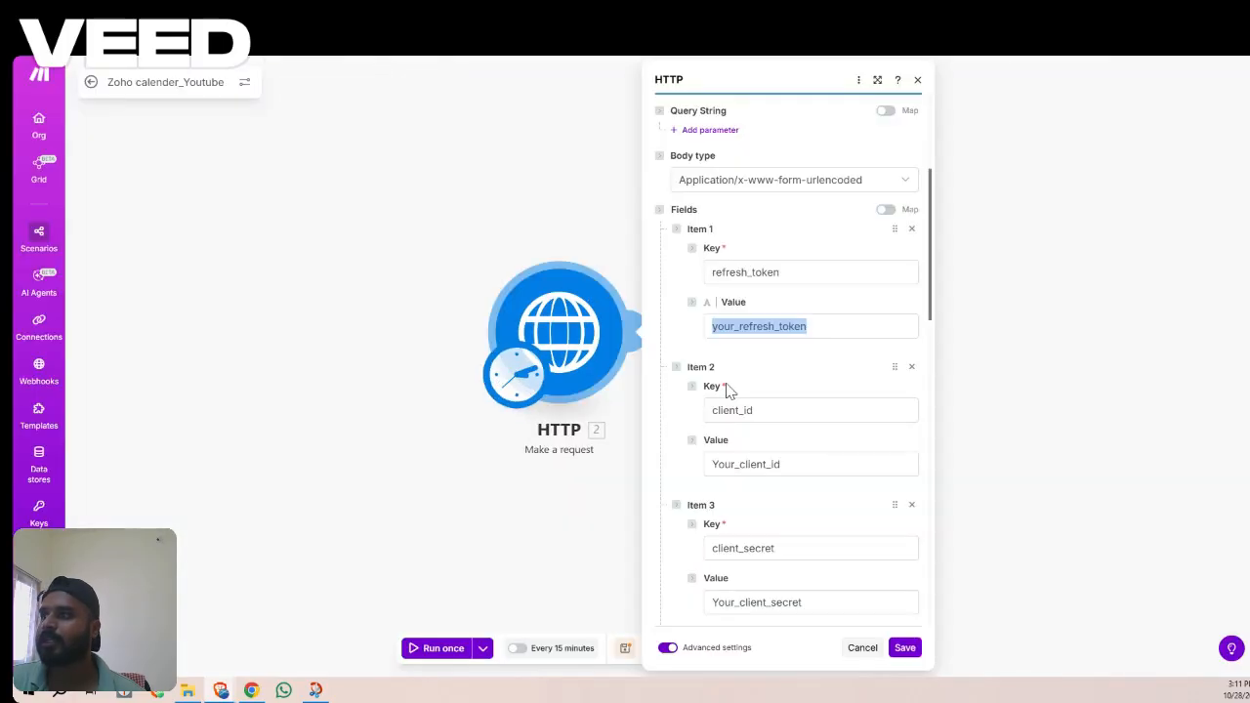
double_click(723, 324)
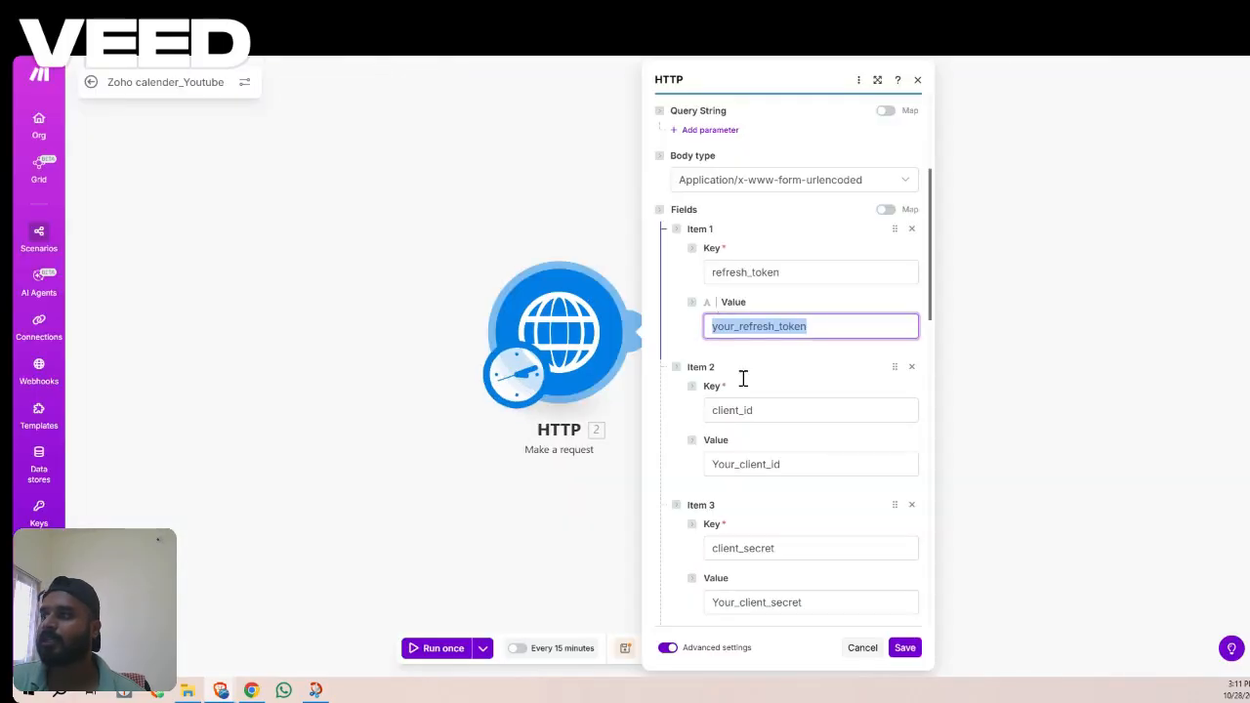
Review the client_id, client_secret, grant_type and Parse response settings of the first HTTP module, and save it
click(316, 689)
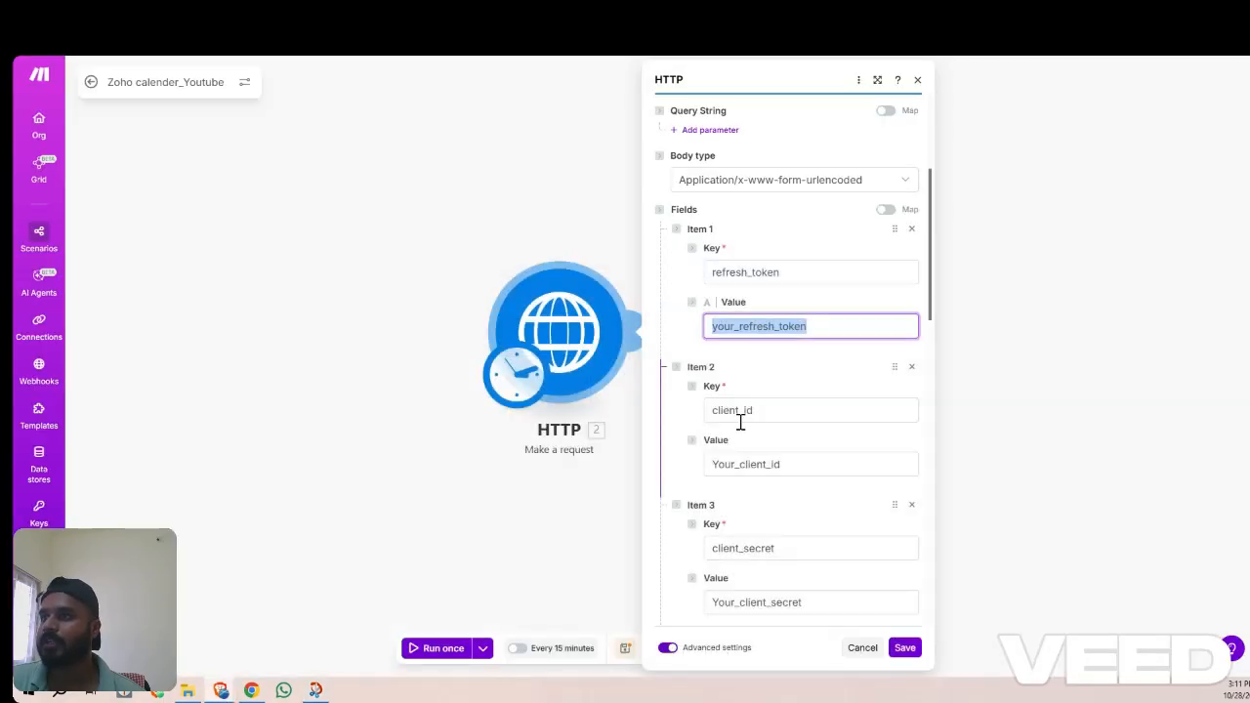
scroll(739, 419, down, 3)
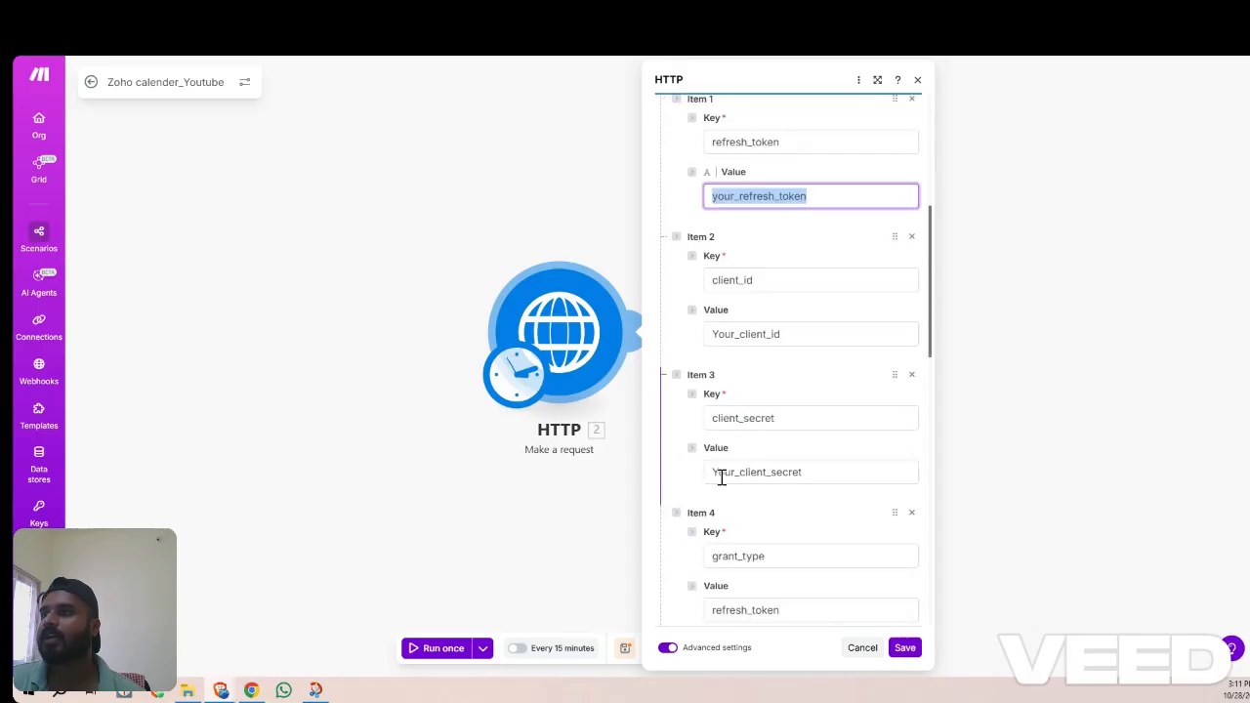
scroll(721, 478, down, 3)
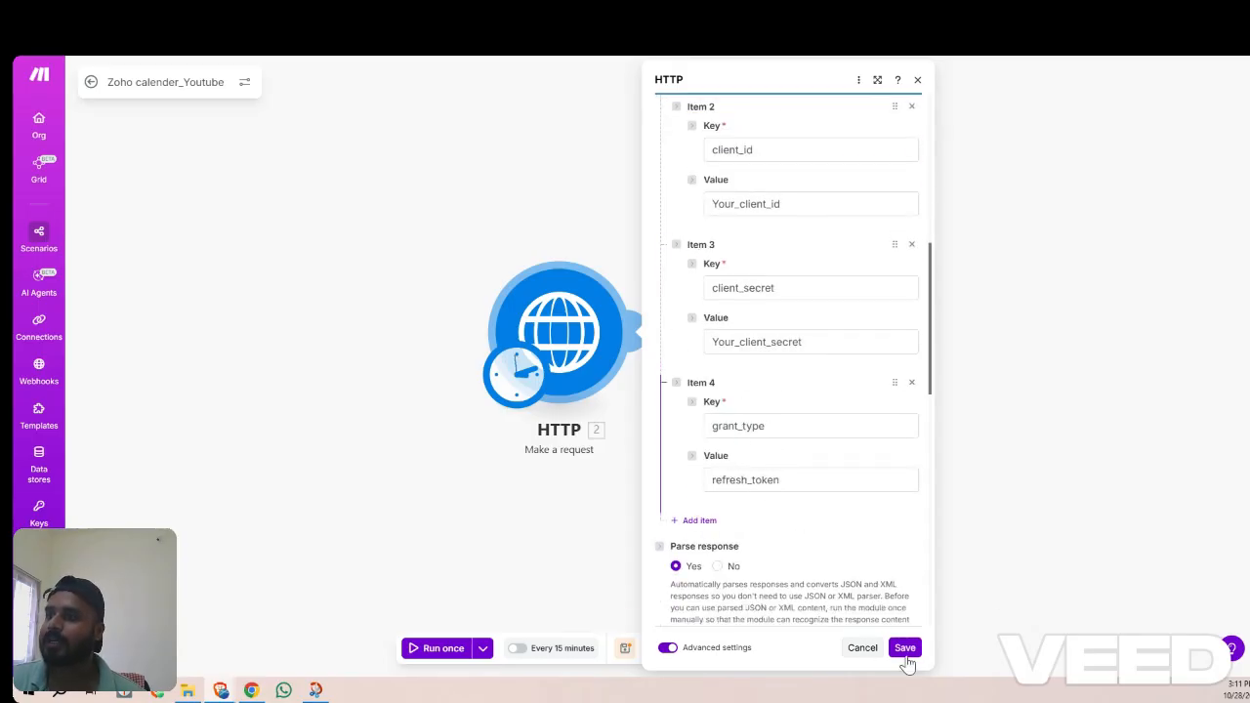
scroll(811, 518, down, 2)
scroll(849, 566, down, 3)
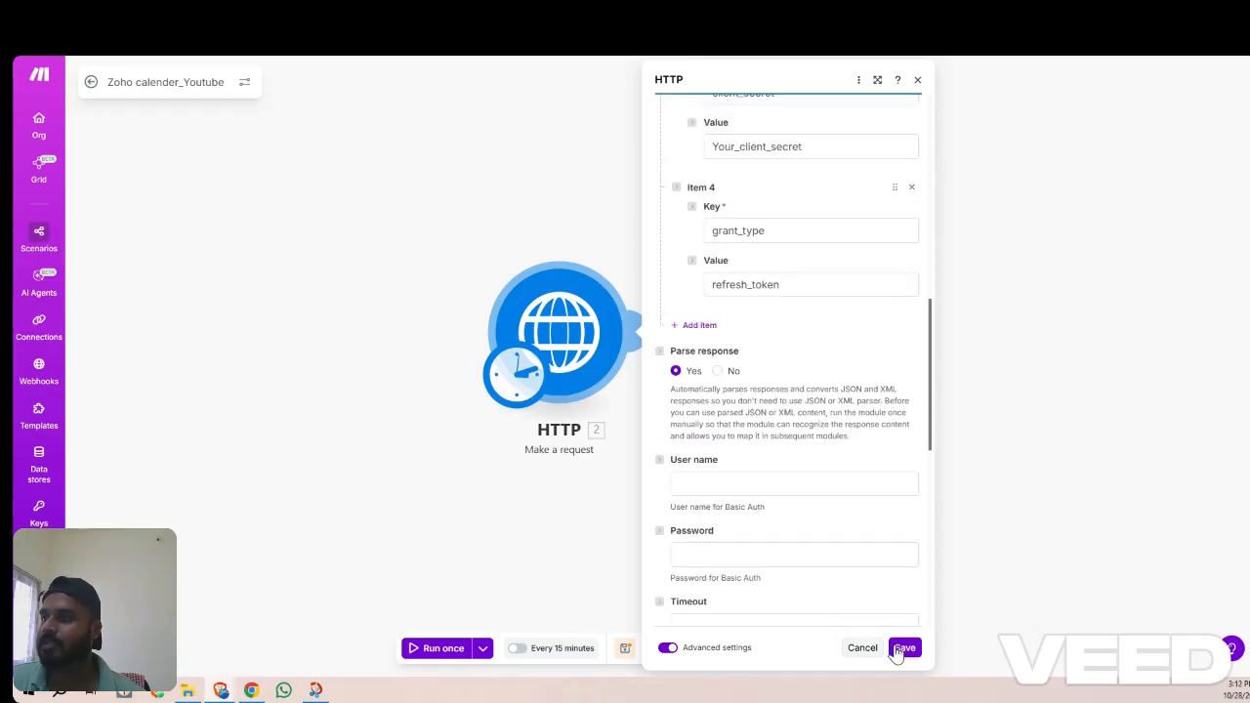
click(900, 651)
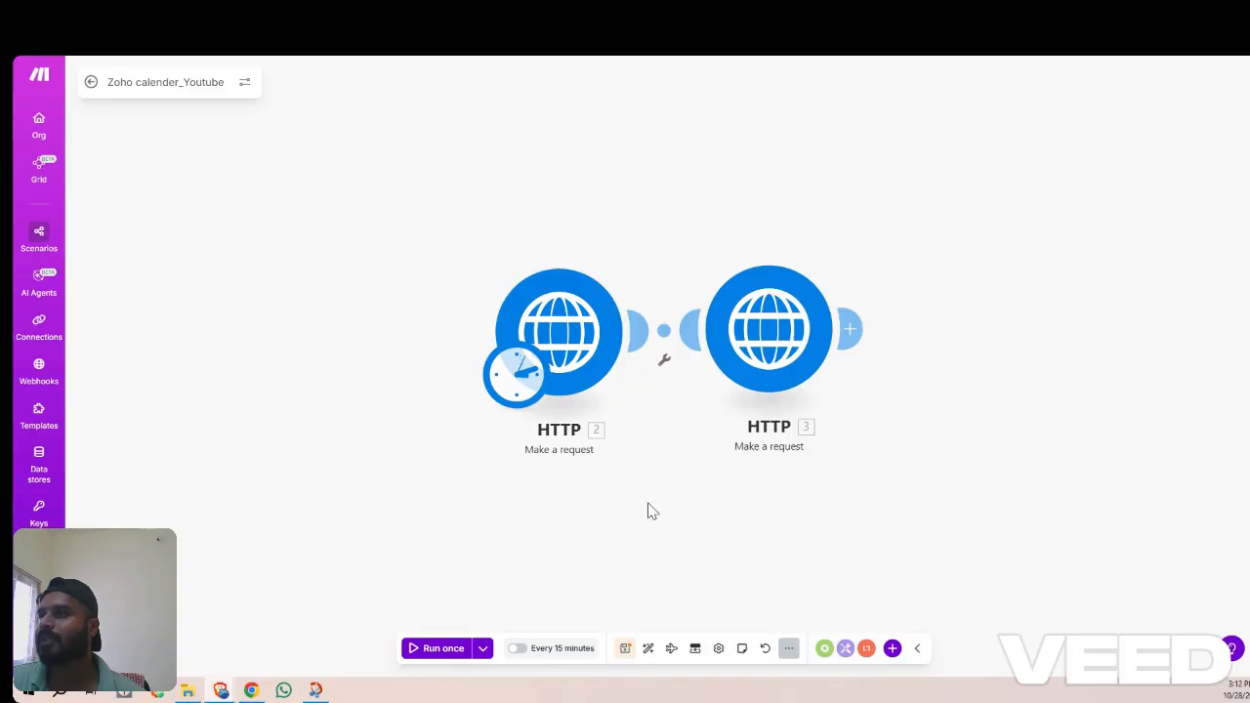
Show the first HTTP module's option to run it alone, and open the Authorization header value in the second HTTP module
right_click(577, 342)
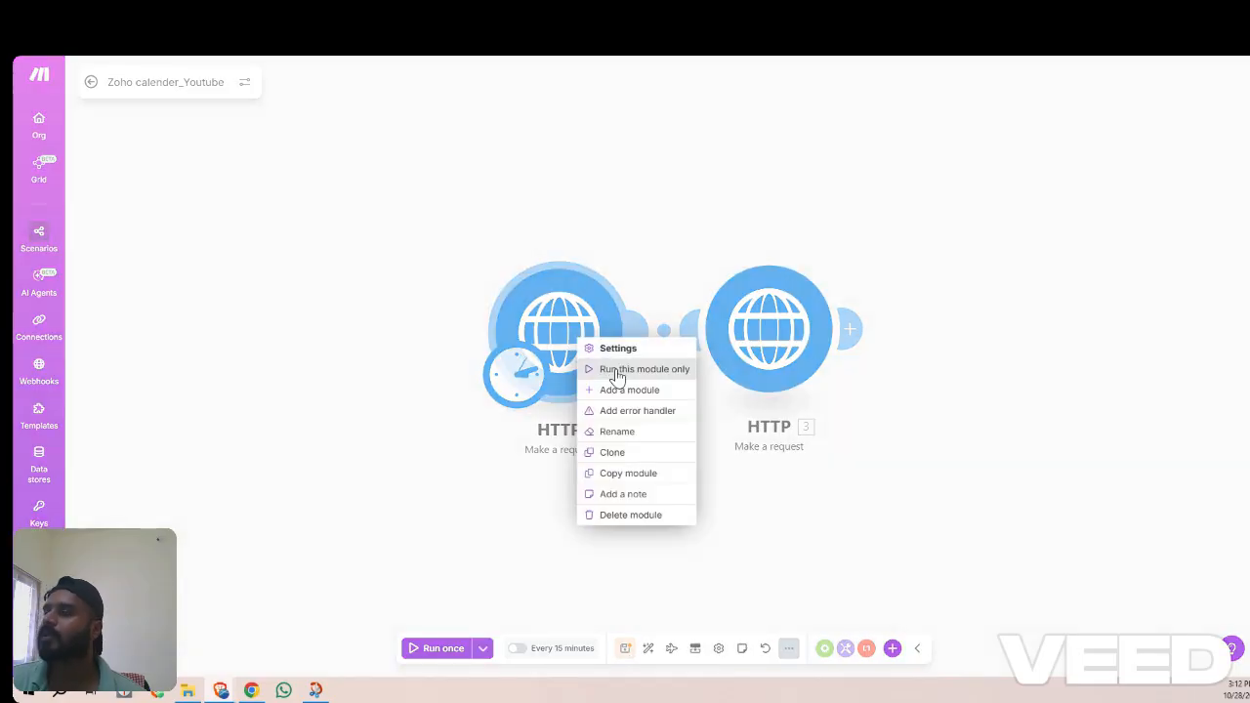
click(653, 204)
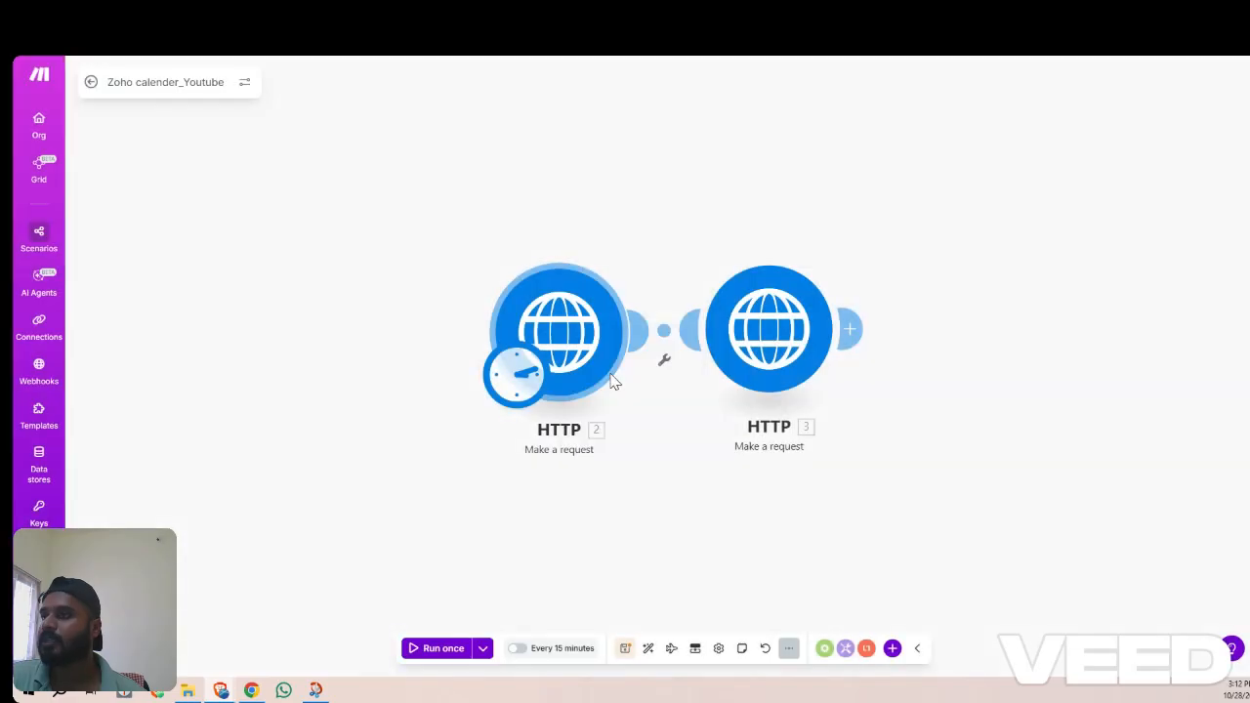
click(757, 352)
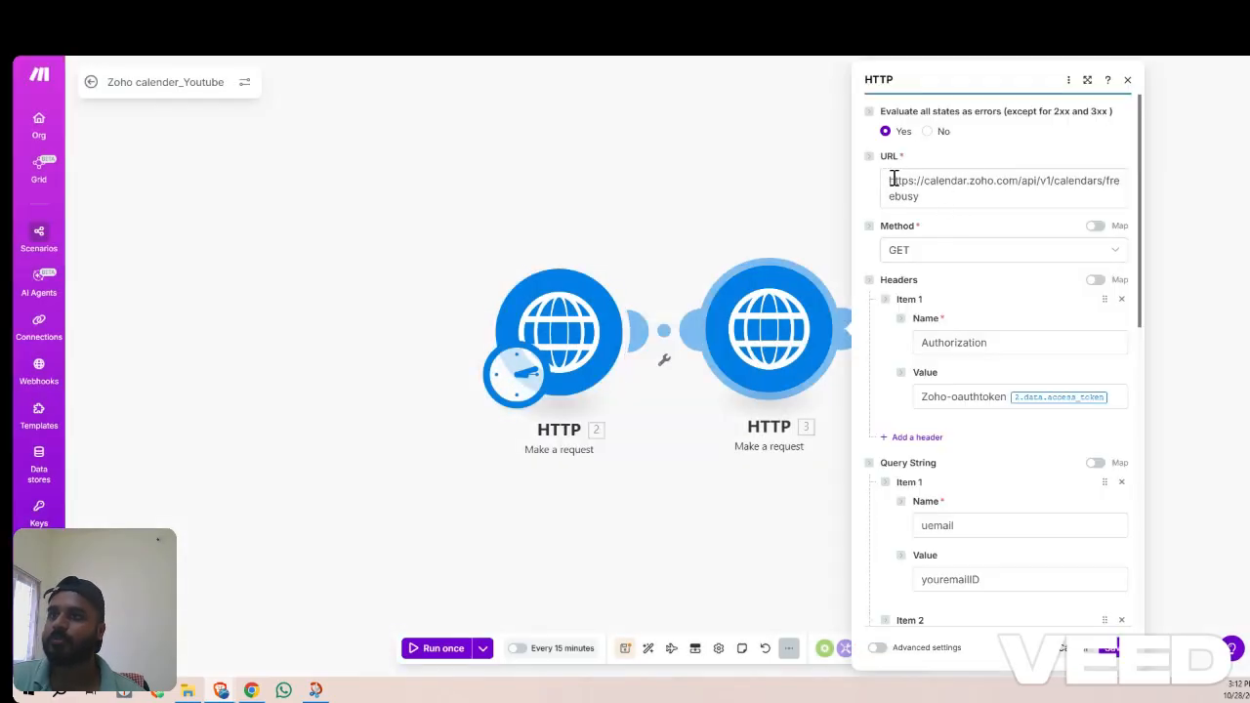
click(1113, 395)
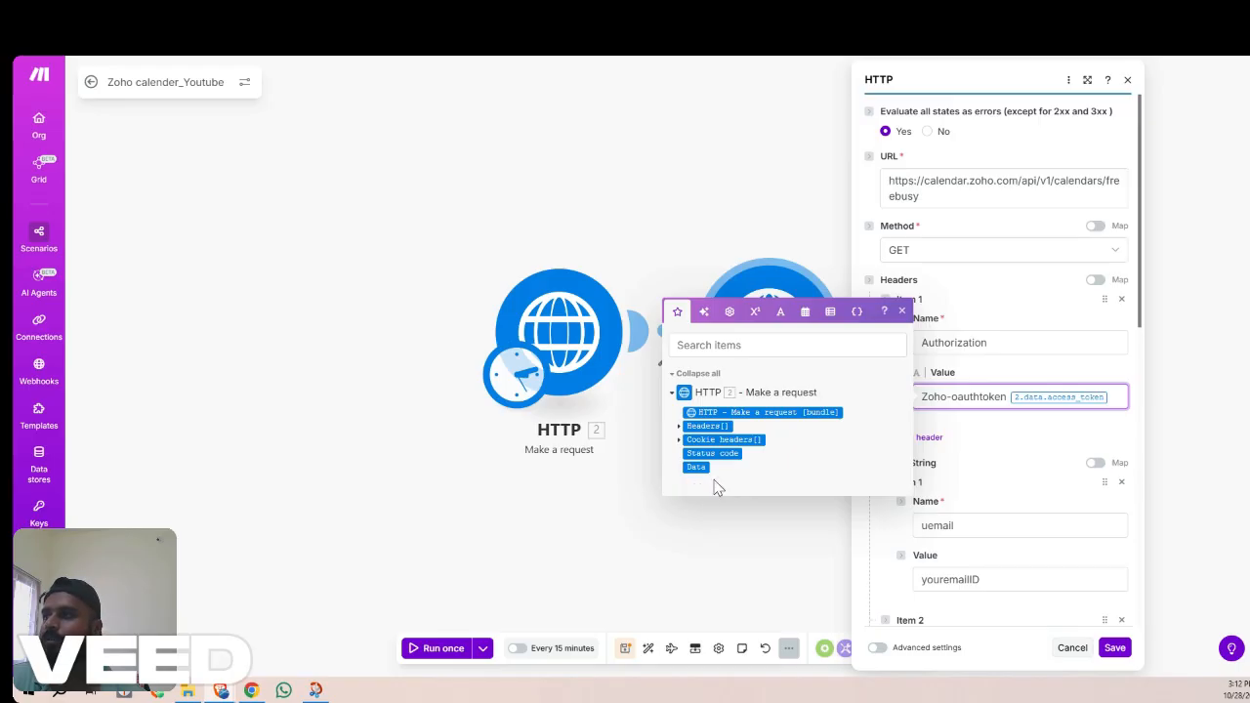
Revisit the first module's run-only option, and reopen the second HTTP module at its Authorization header value
click(584, 455)
right_click(578, 354)
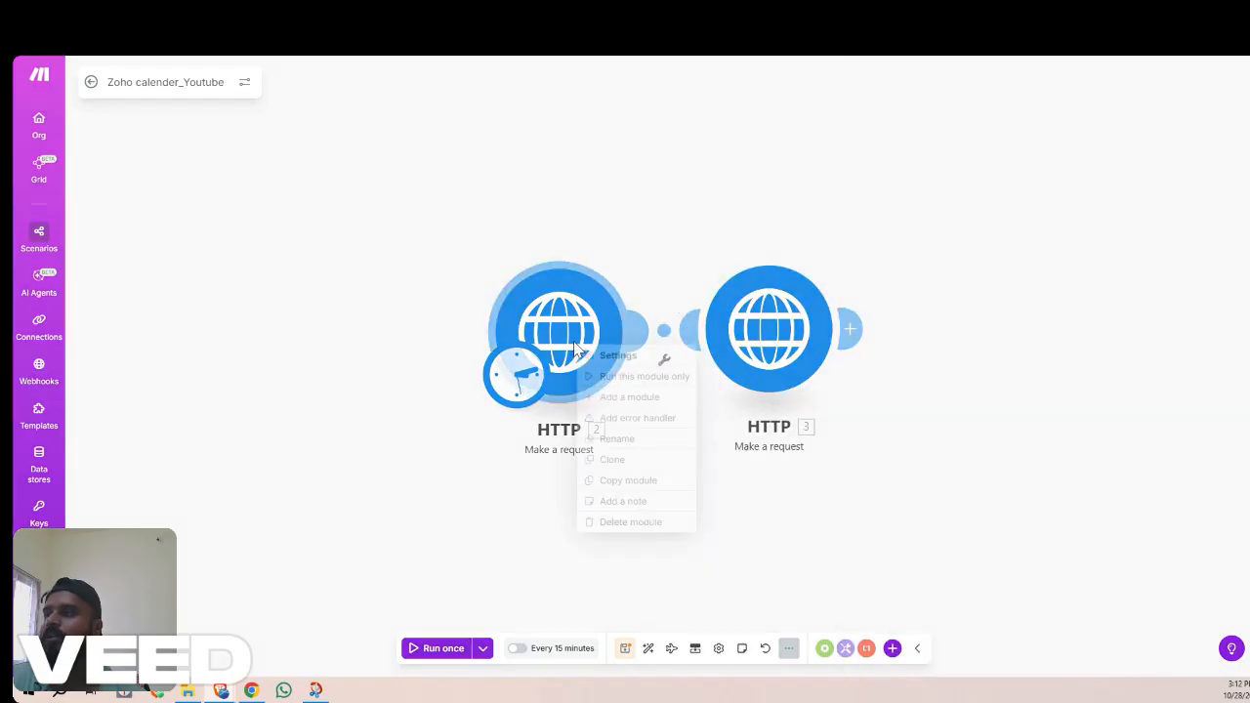
click(476, 499)
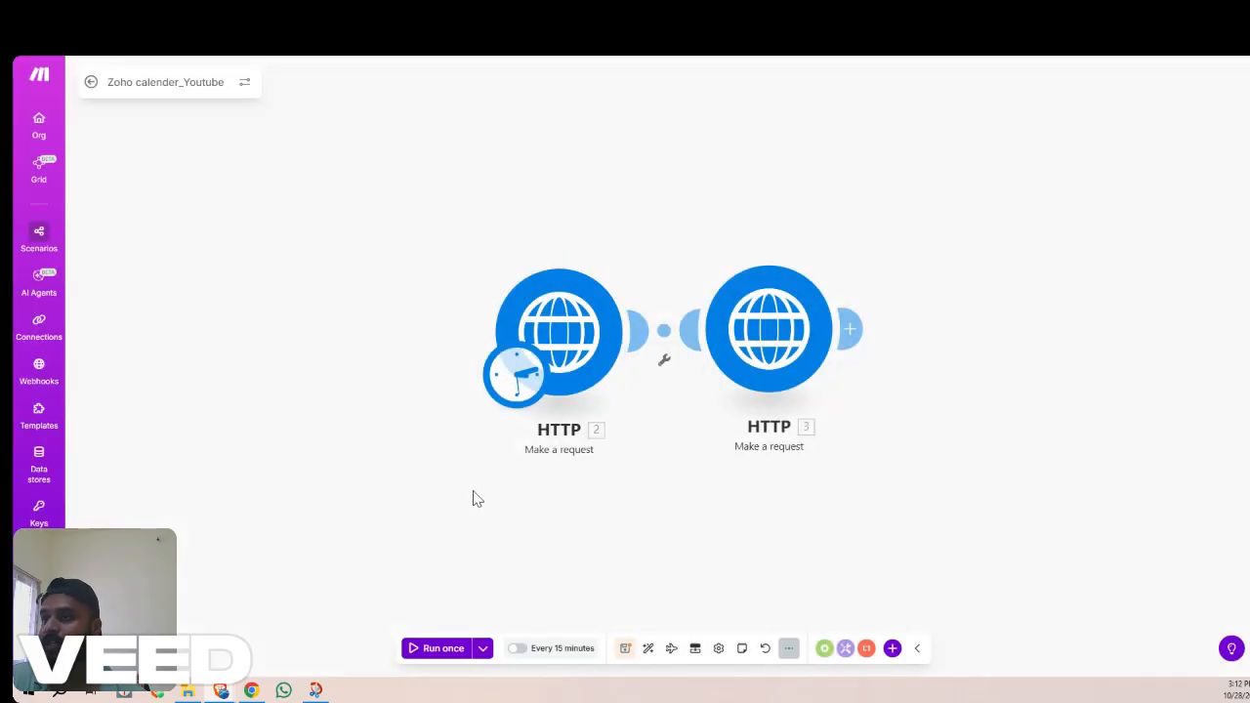
click(792, 333)
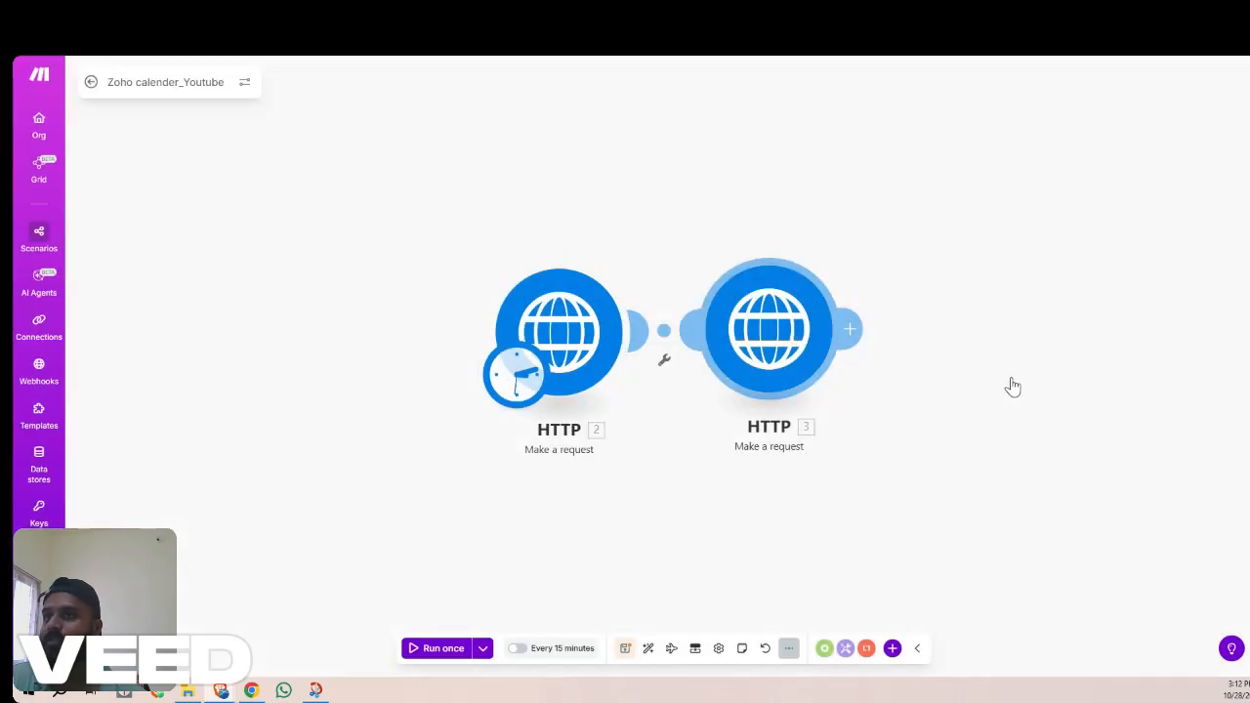
click(1115, 395)
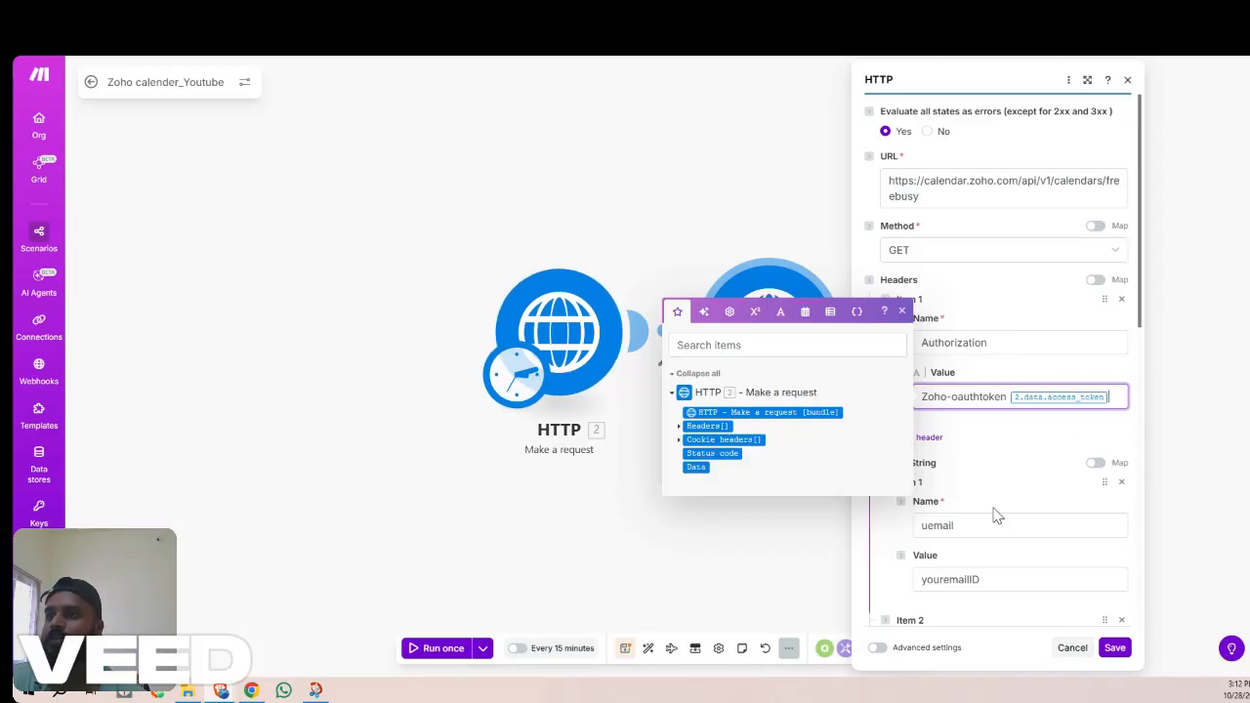
Examine the uemail query parameter of the second HTTP module and select its placeholder value
scroll(992, 508, down, 1)
scroll(992, 508, down, 1)
click(999, 448)
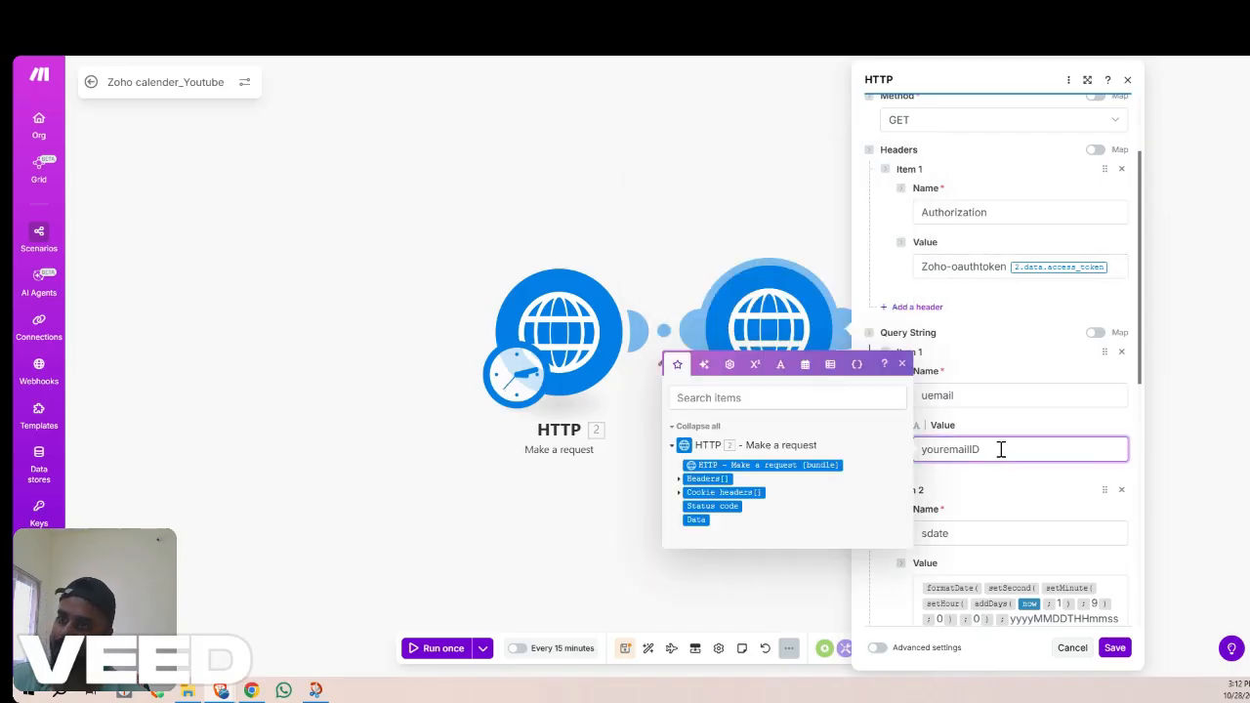
drag(999, 448, 920, 448)
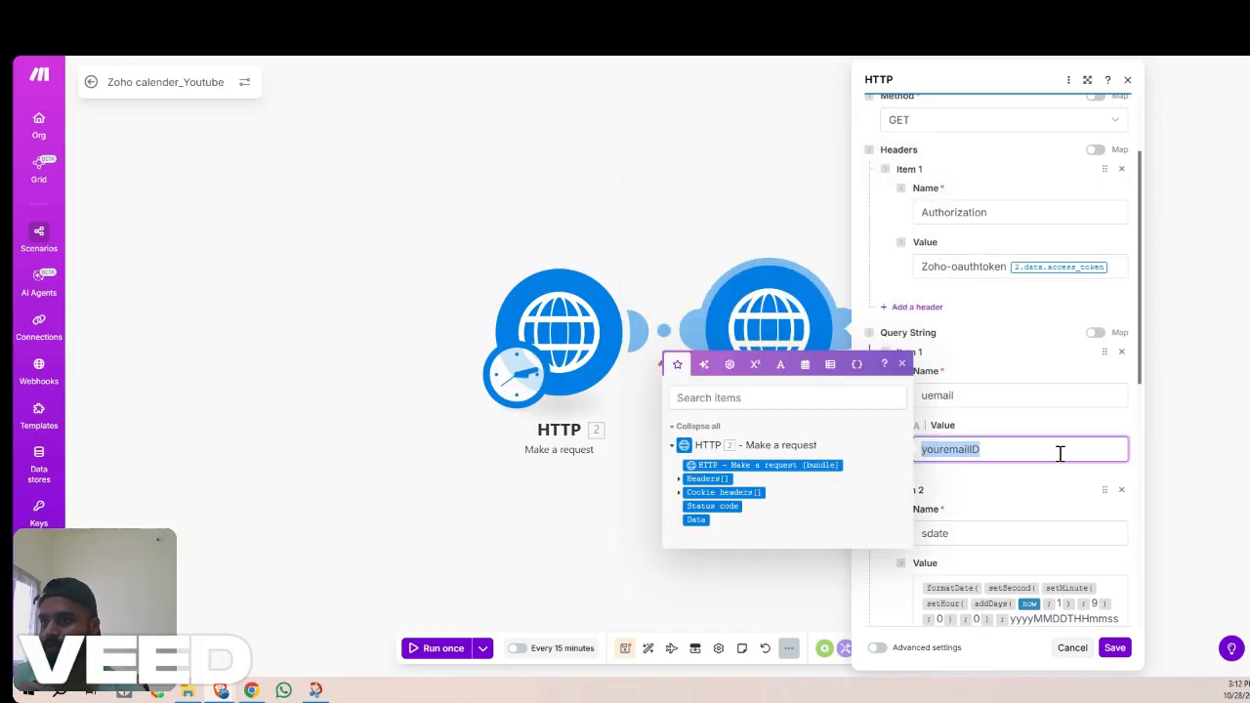
scroll(1039, 446, down, 2)
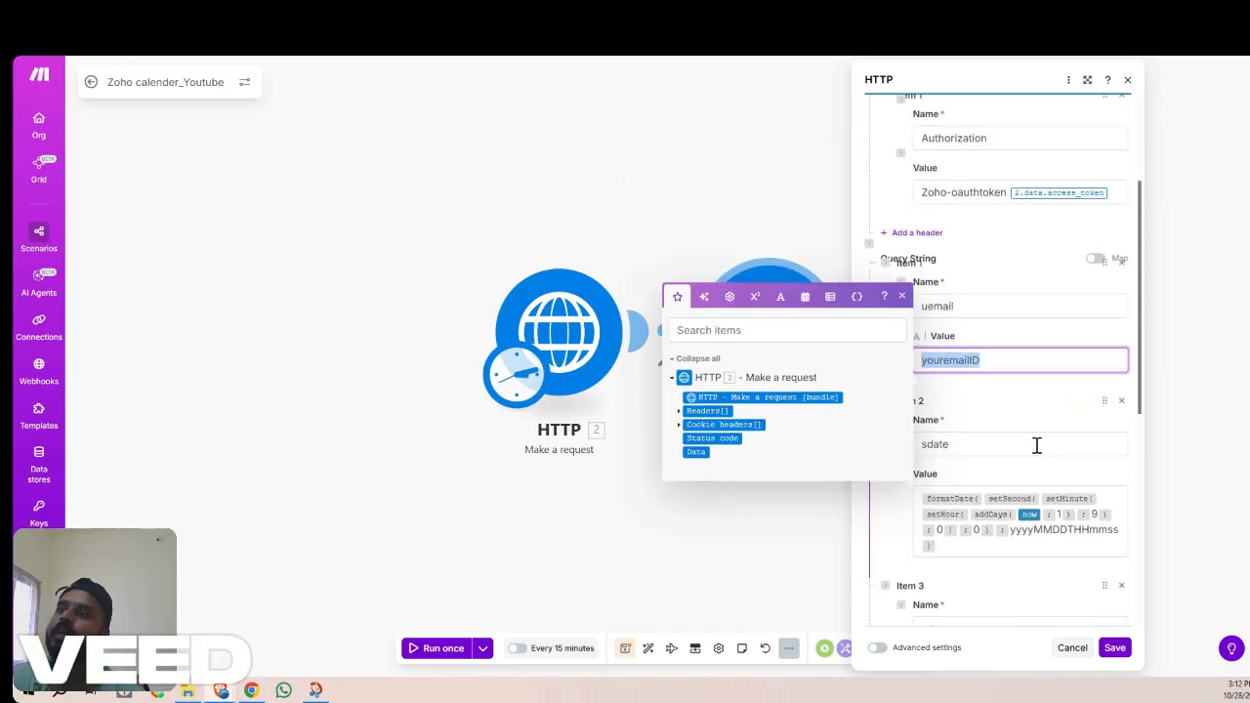
Examine the sdate query parameter's date formula, highlighting its addDays number and setHour number, and compare it with the edate formula
click(972, 510)
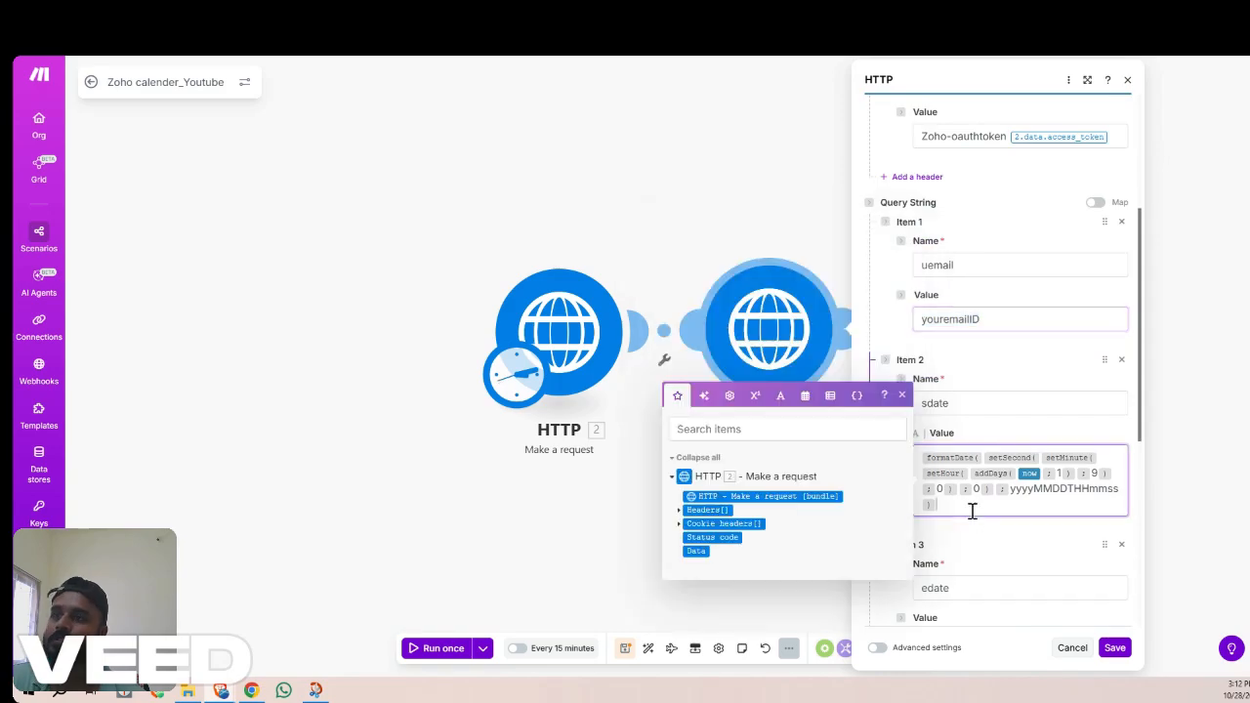
click(926, 404)
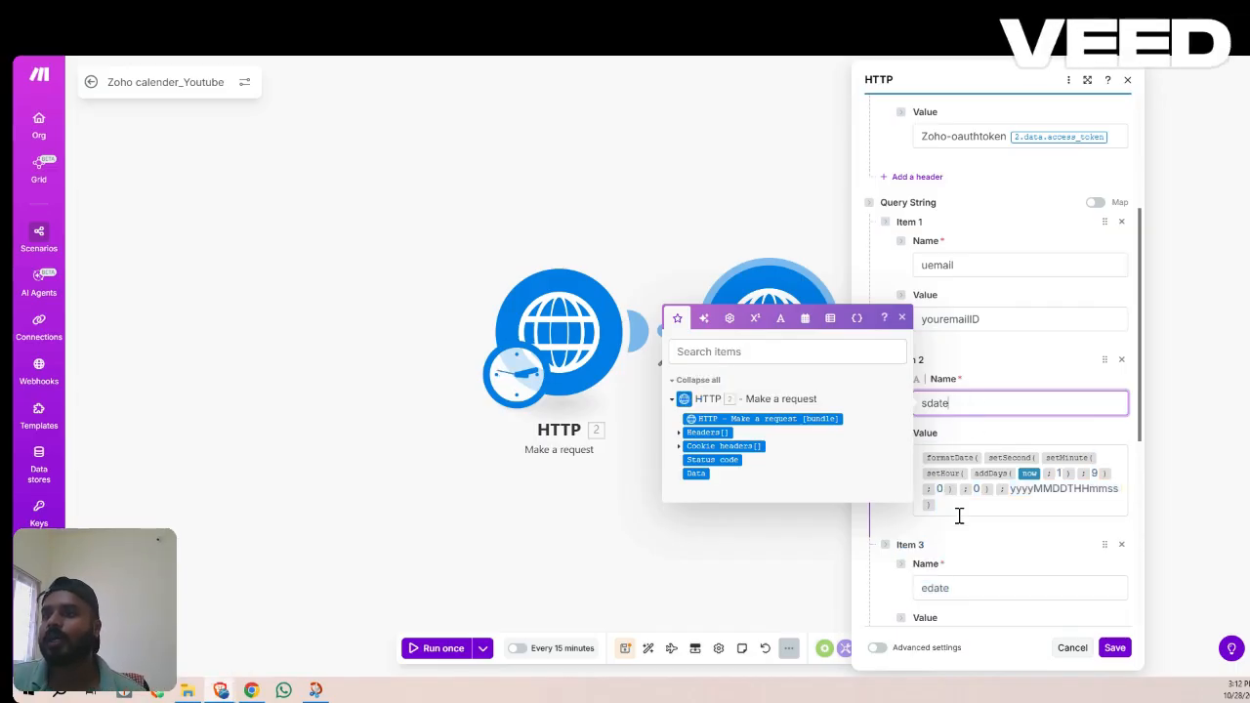
scroll(1017, 461, down, 1)
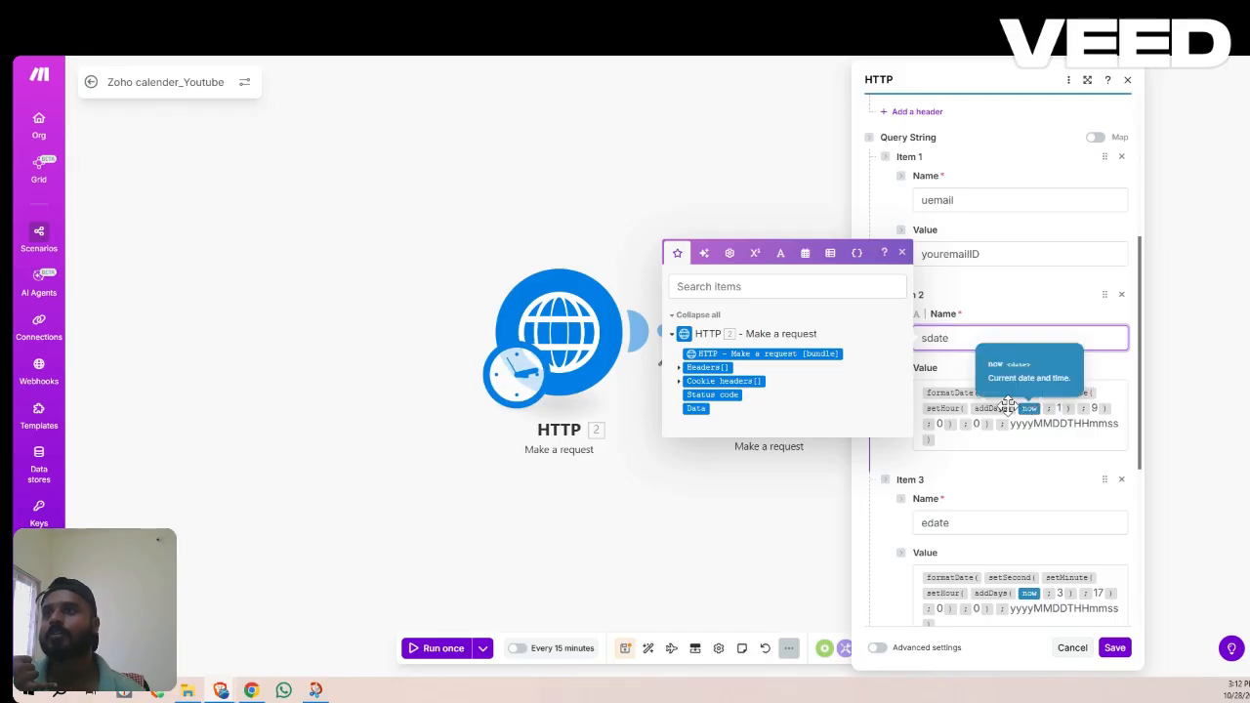
mouse_move(968, 393)
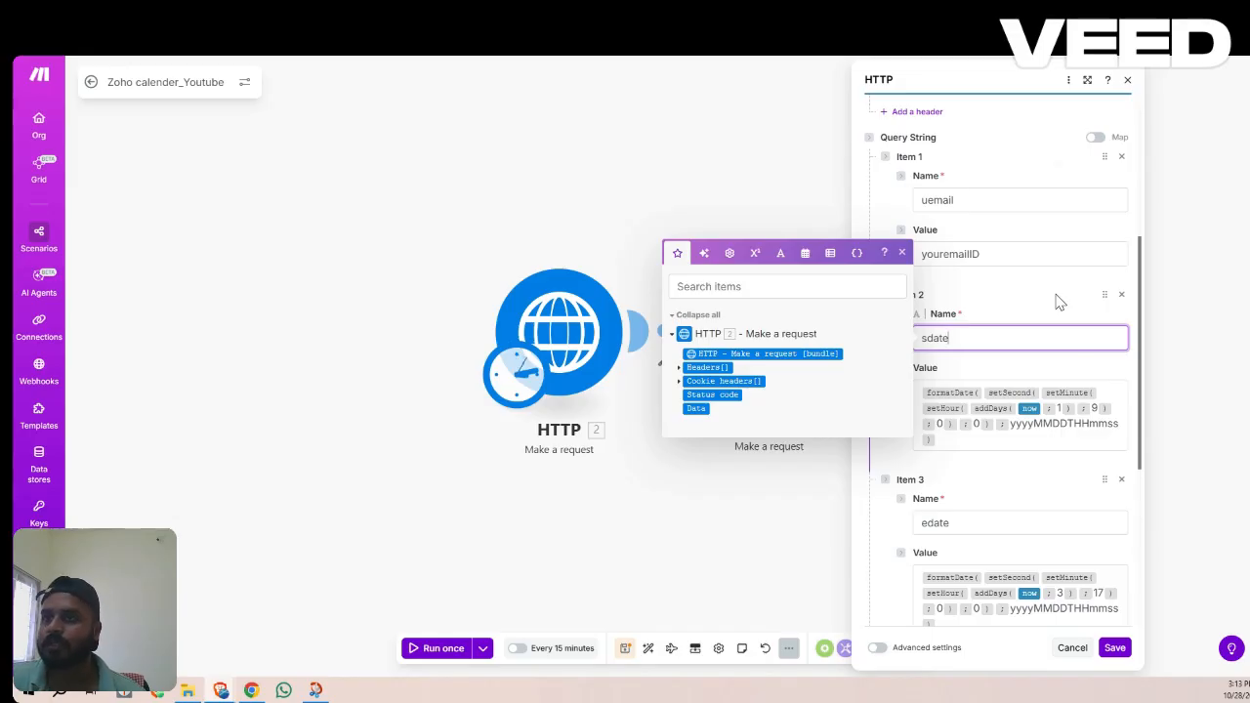
click(1060, 407)
text(1)
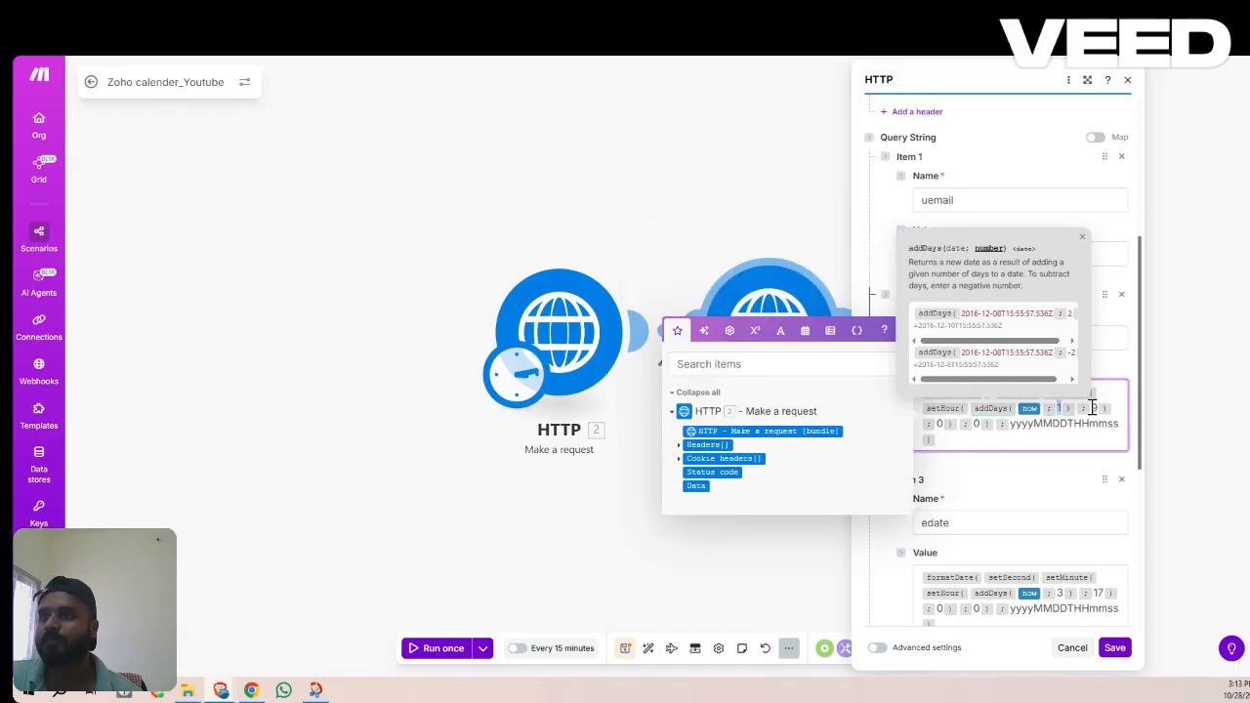
scroll(1055, 441, down, 2)
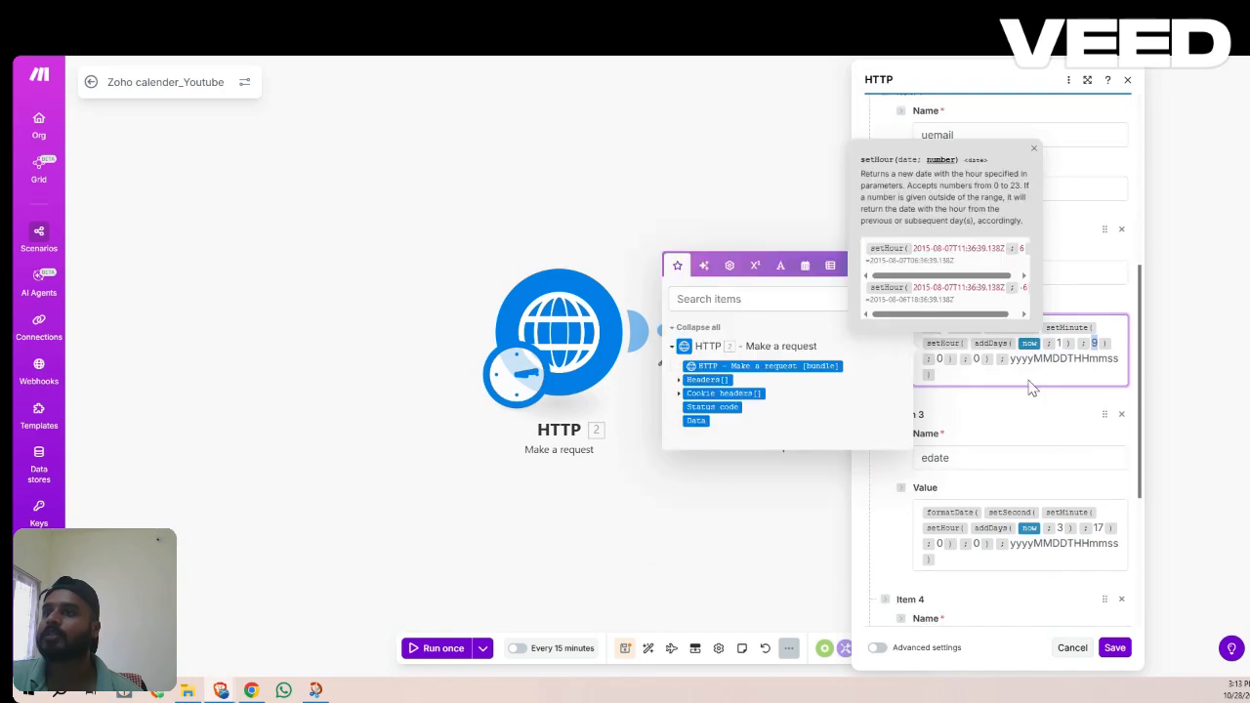
Highlight the sdate formula's setHour number, and inspect the addDays and setHour numbers in the edate formula
double_click(1095, 343)
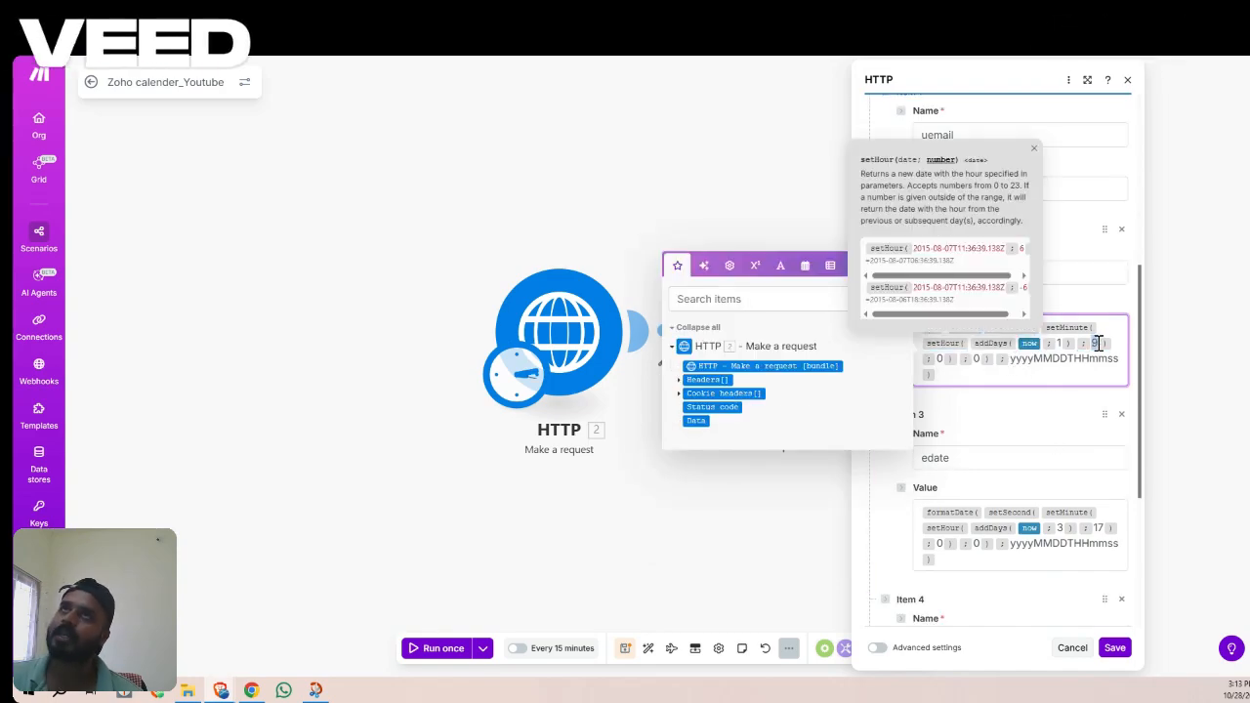
click(1057, 377)
scroll(1036, 383, down, 2)
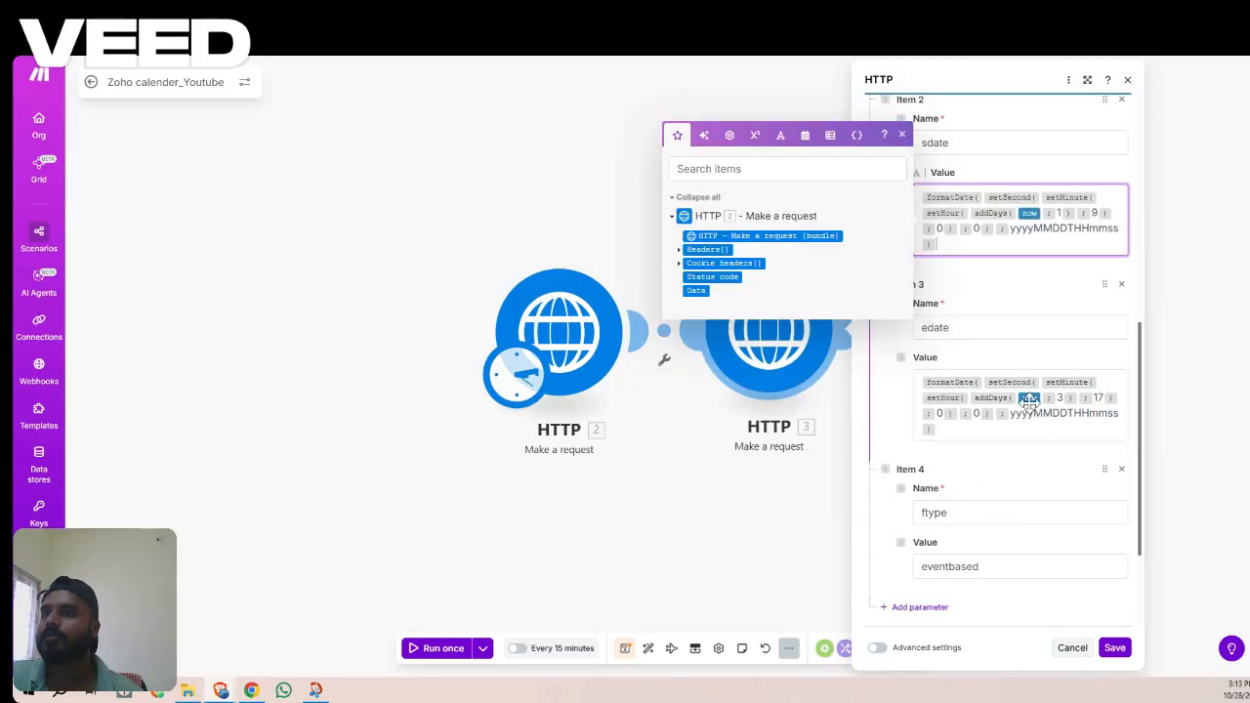
click(1058, 397)
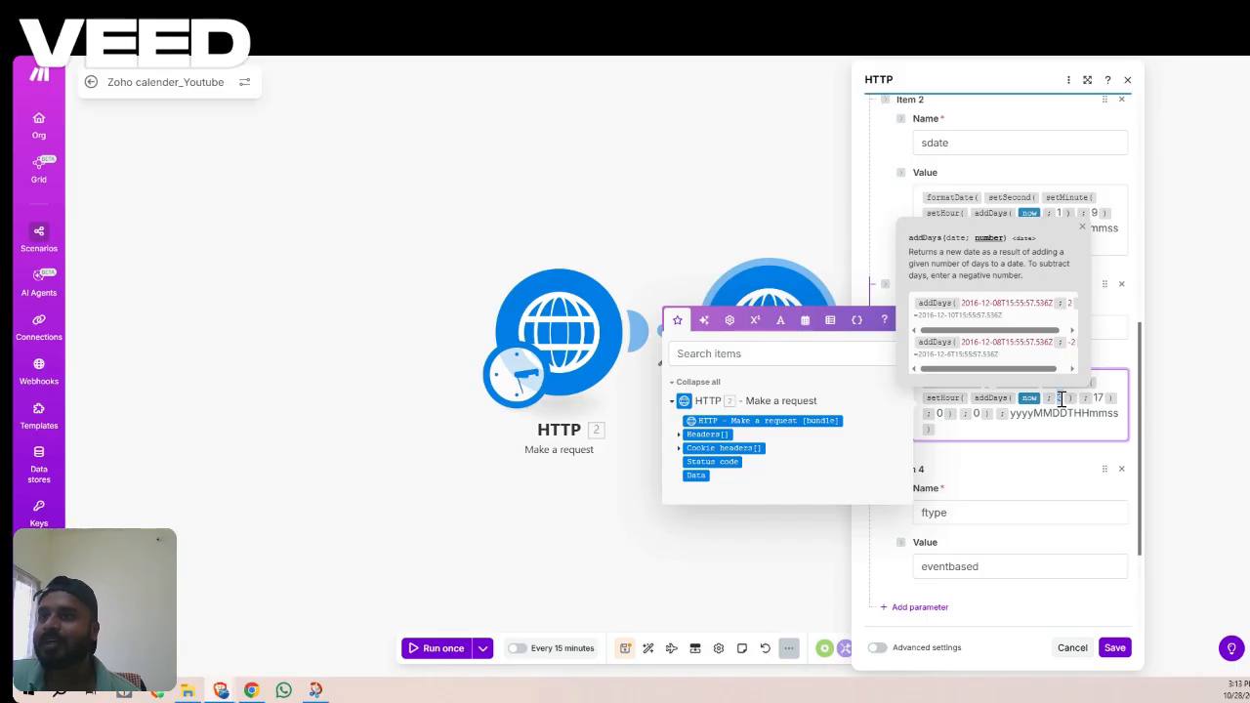
text(3)
click(1097, 398)
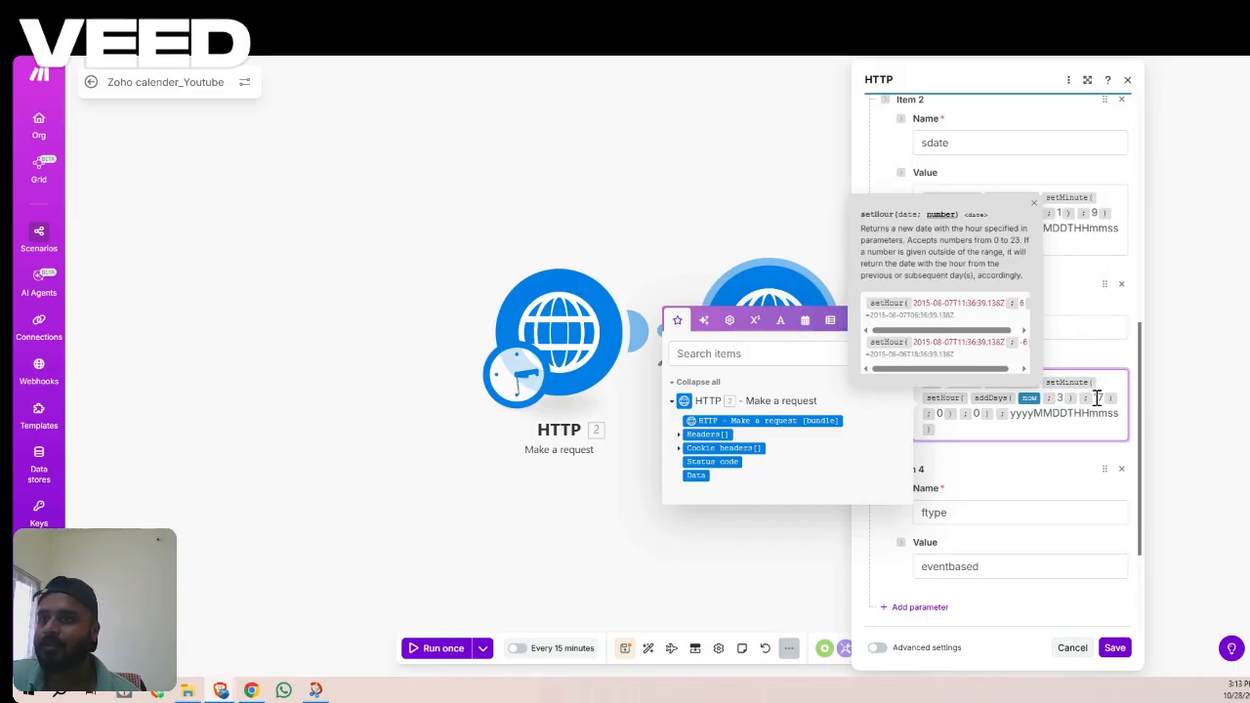
text(1)
click(1061, 429)
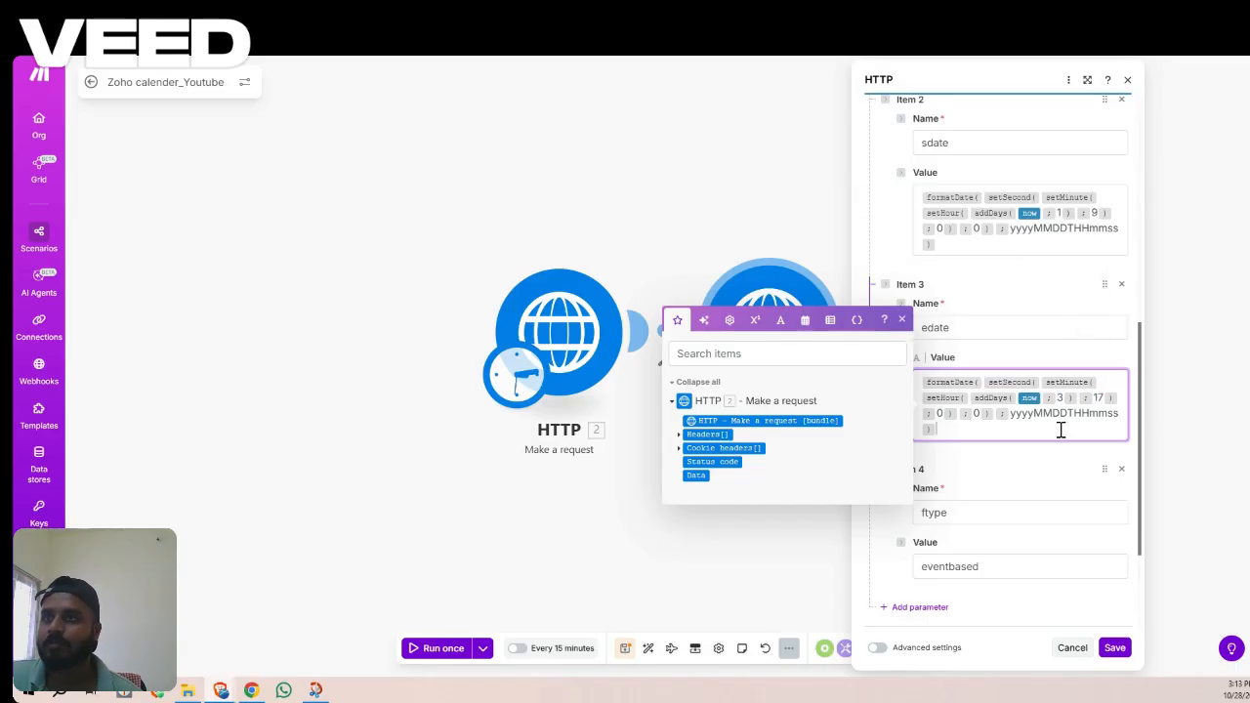
Compare the sdate formula's hour and day-offset arguments with those of edate, highlighting edate's setHour and addDays numbers
click(1096, 215)
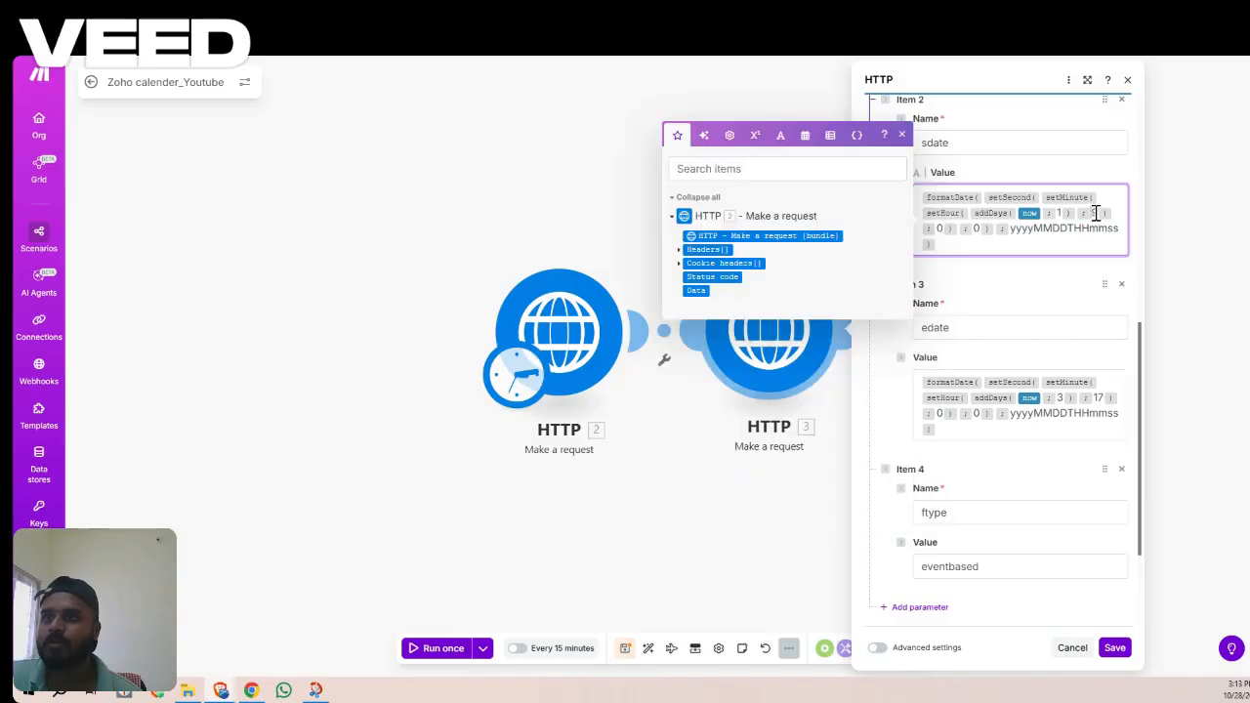
double_click(1100, 398)
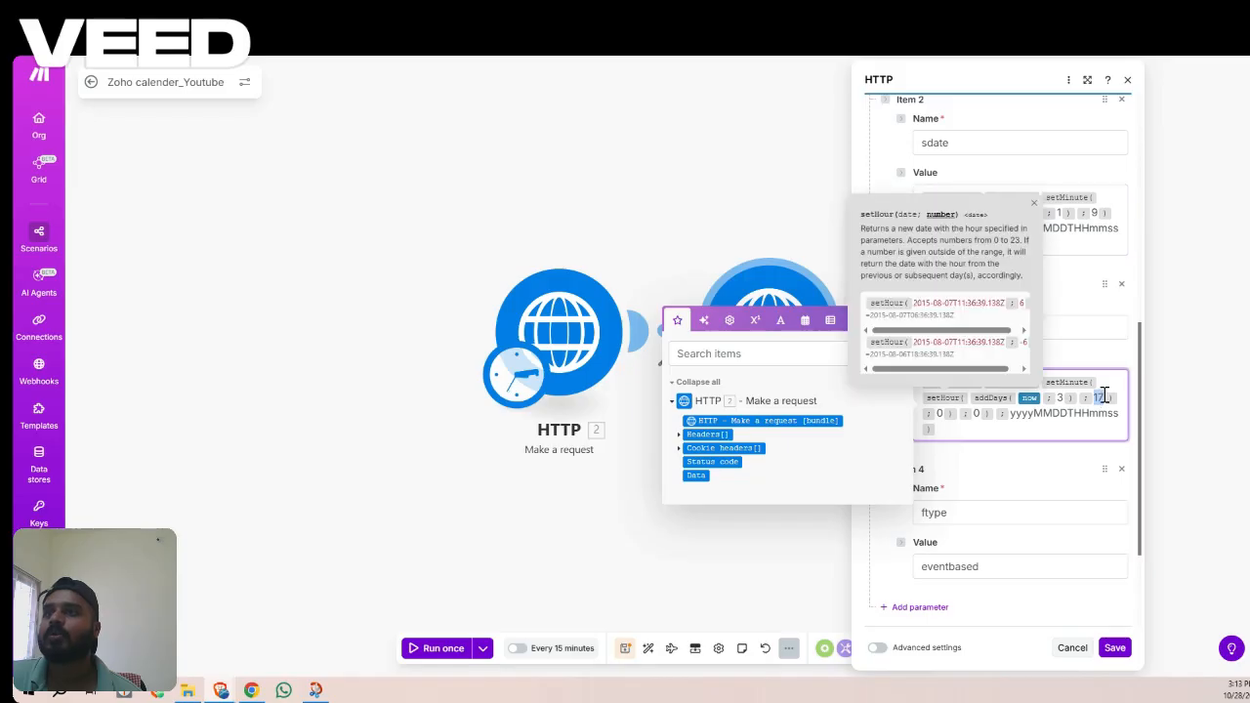
click(1066, 224)
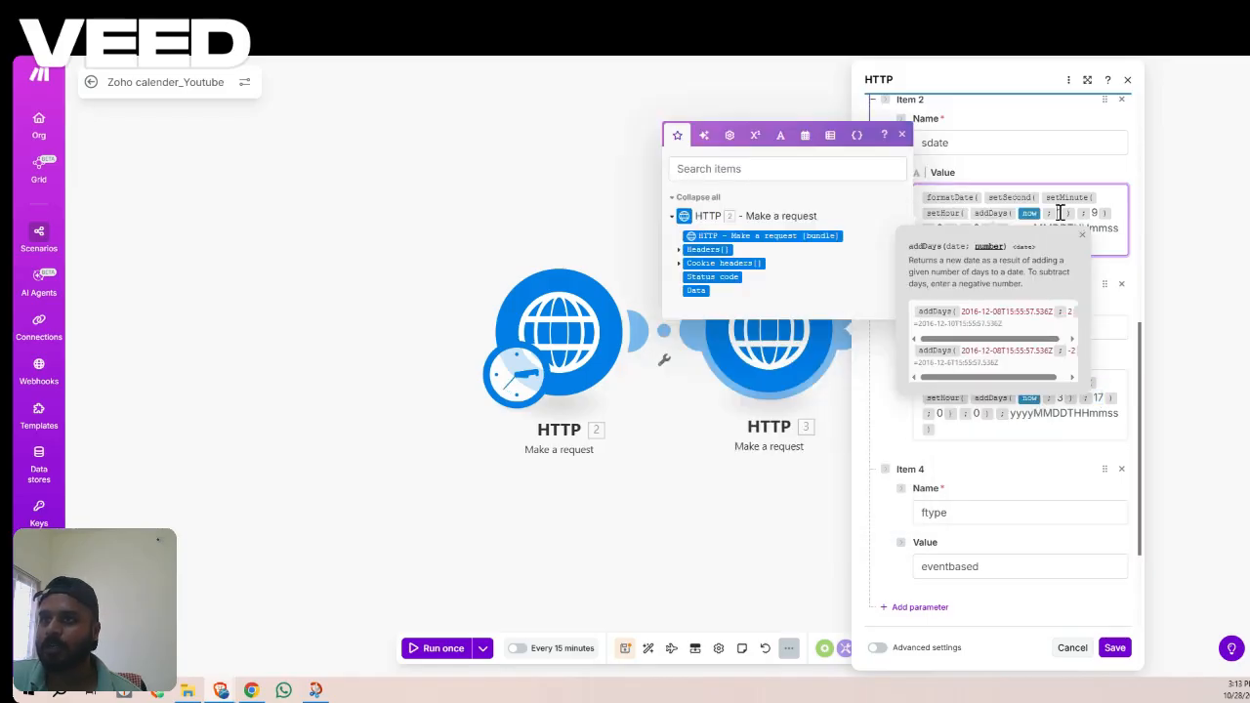
click(1050, 414)
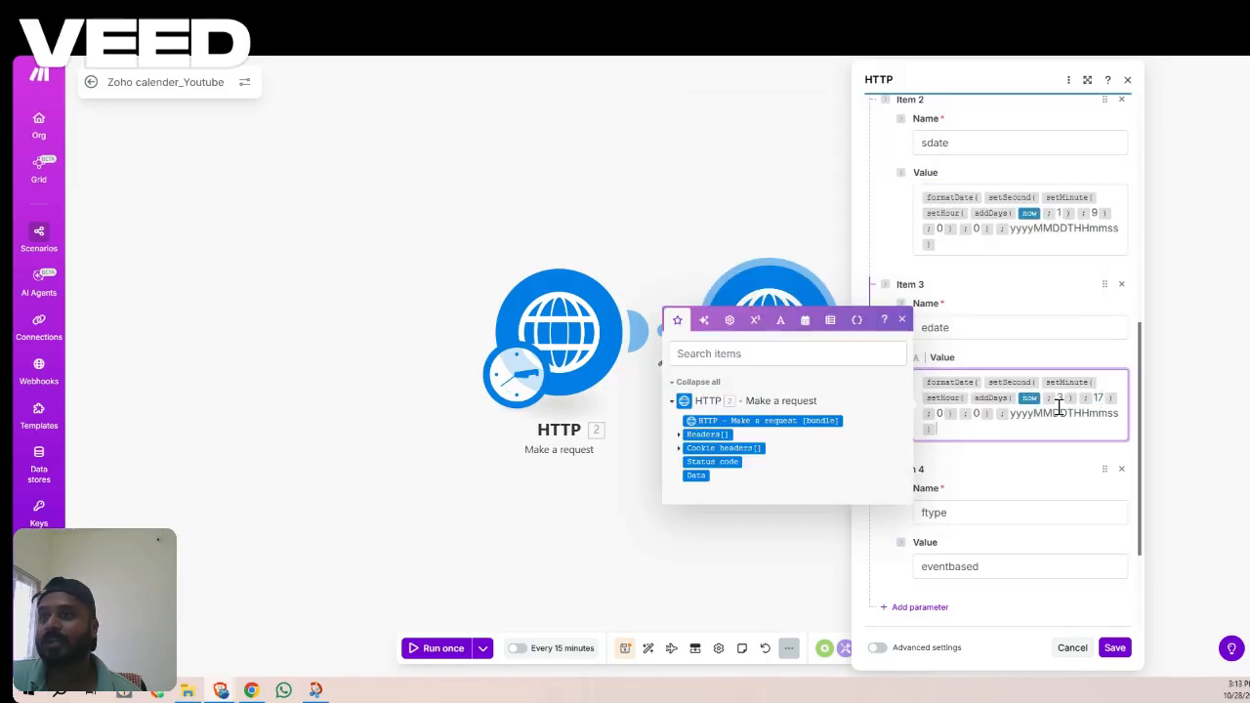
double_click(1060, 398)
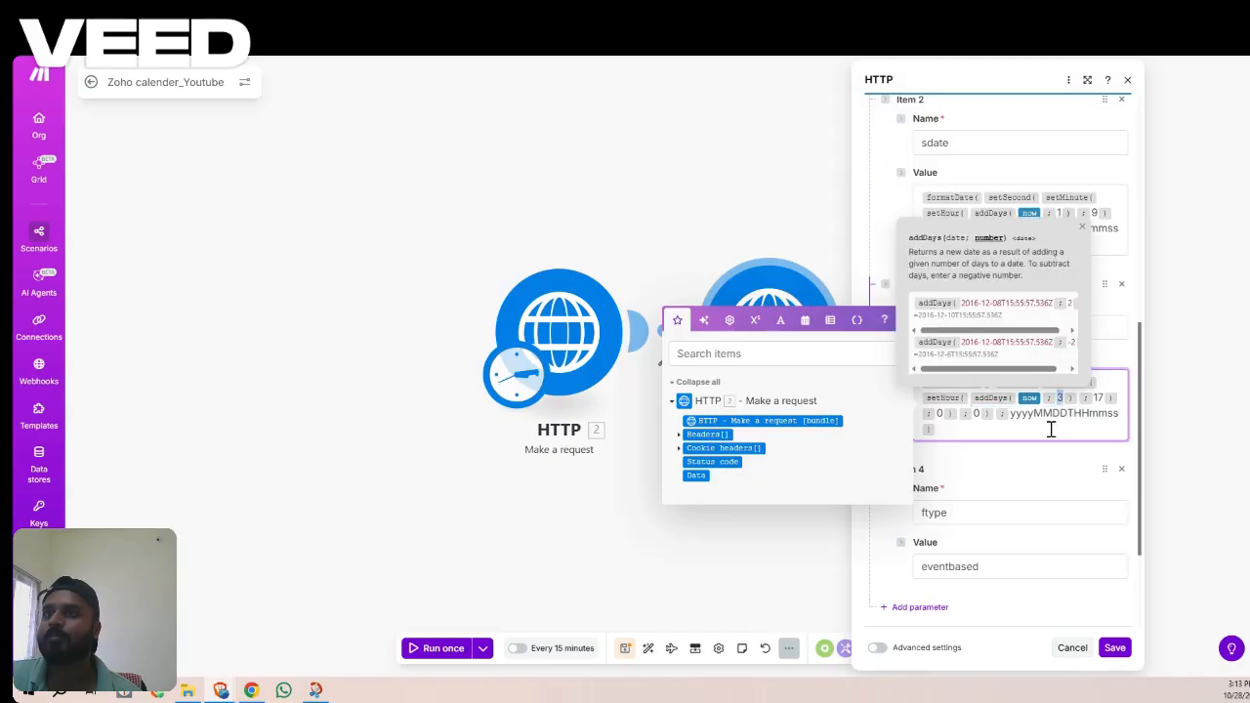
Examine the ftype query parameter's value in the second HTTP module
scroll(1035, 419, down, 1)
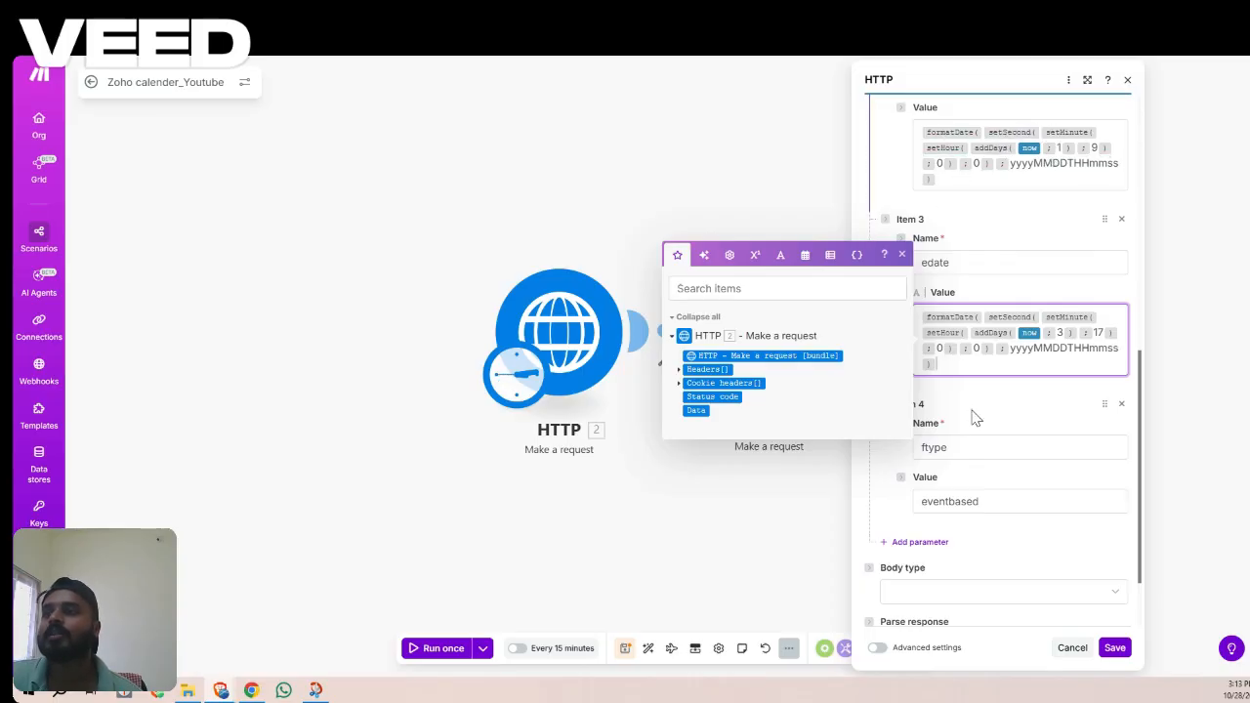
click(983, 500)
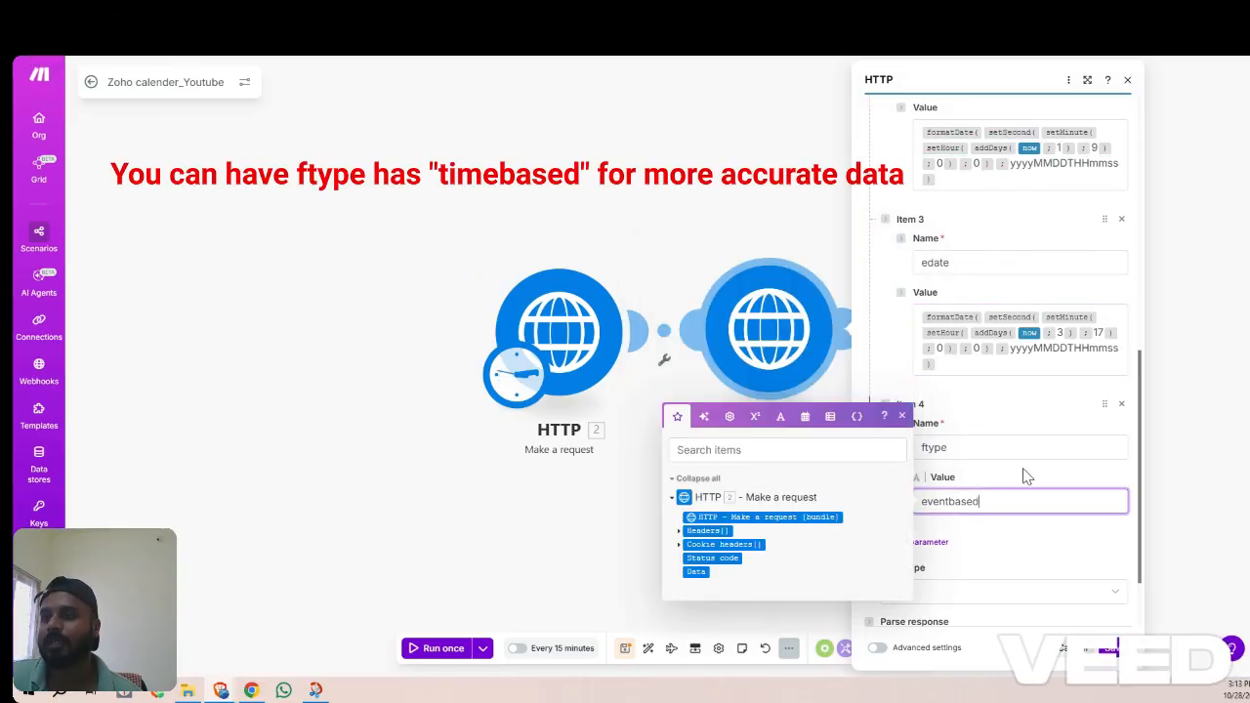
scroll(1023, 475, down, 1)
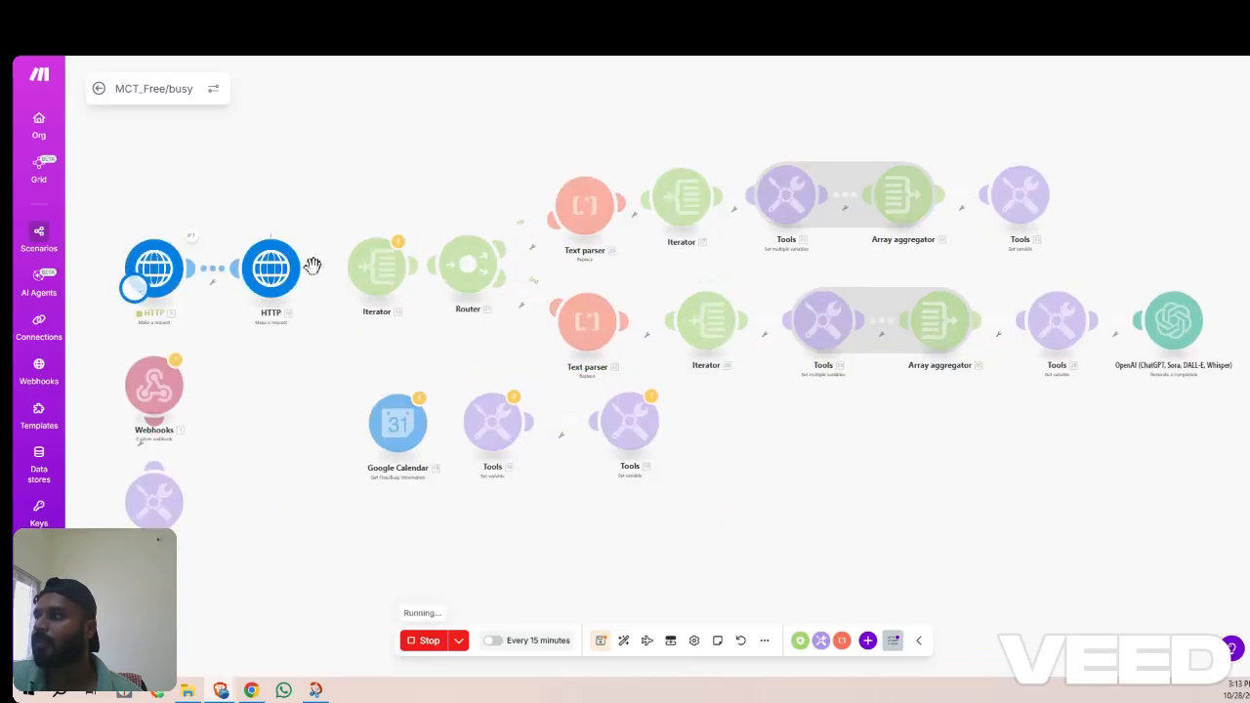
Open the second HTTP module's run output in the MCT_Free/busy scenario and expand both freebusy entries in its data
click(307, 242)
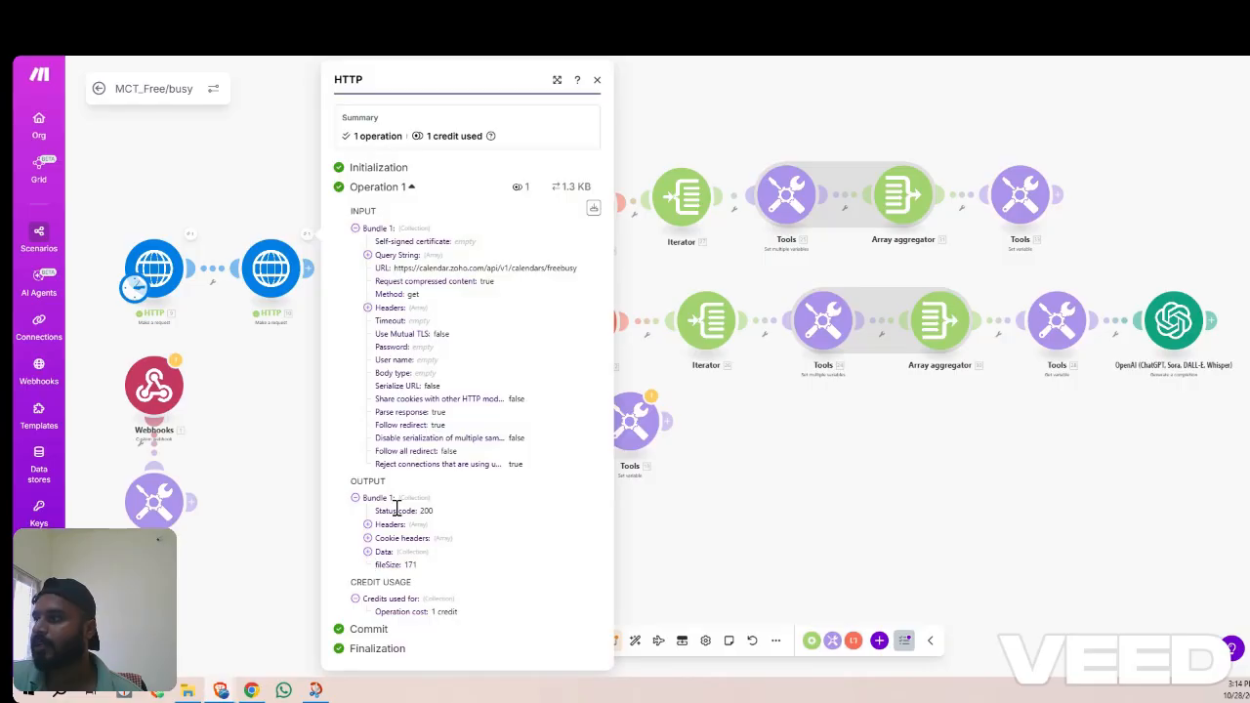
click(369, 552)
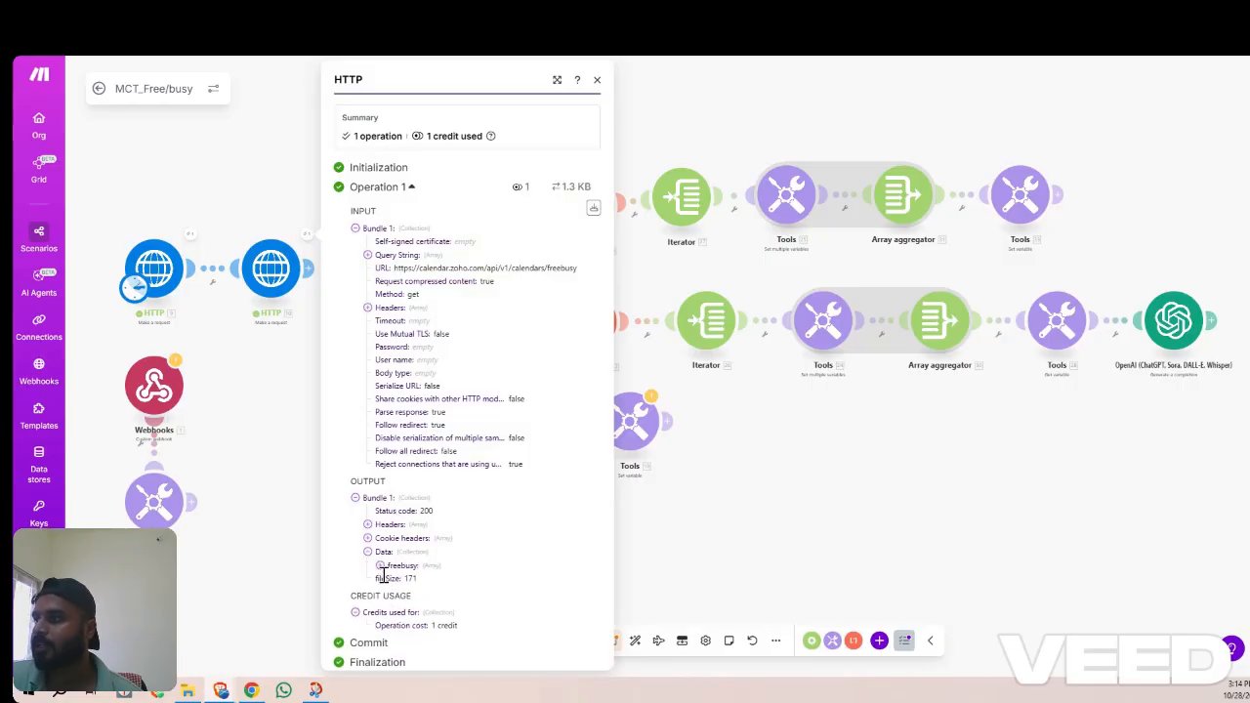
click(391, 586)
click(395, 582)
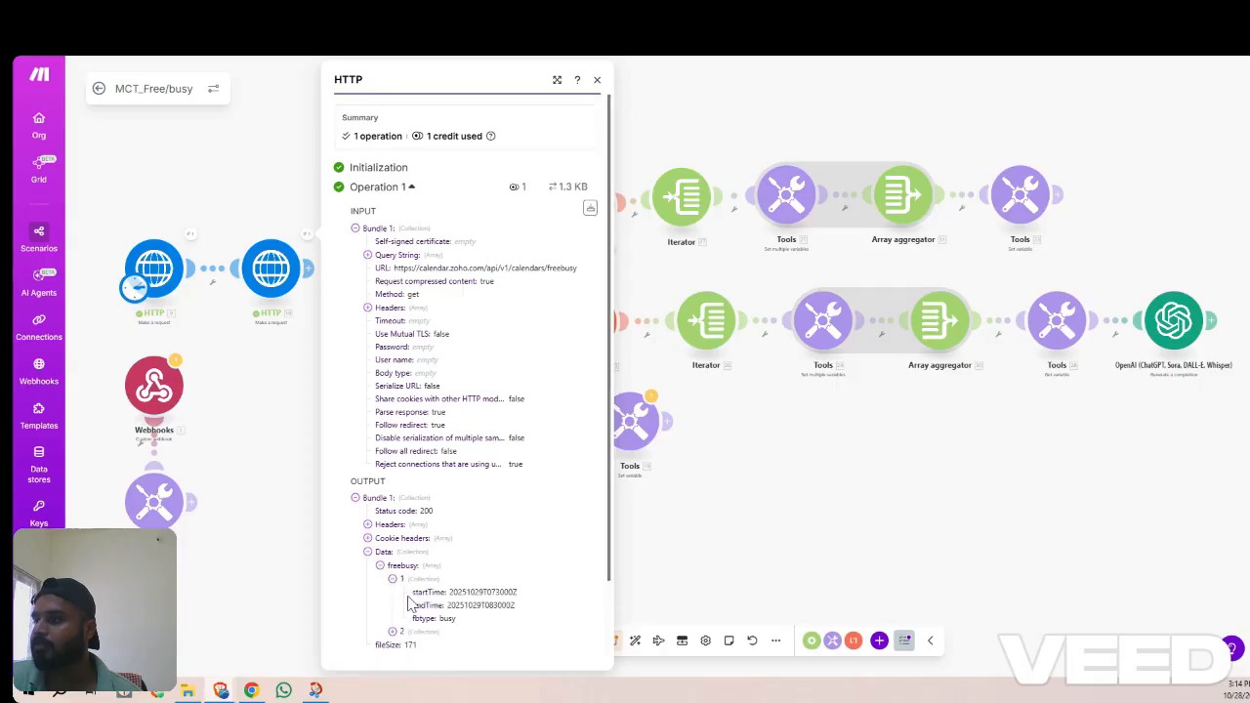
scroll(400, 586, down, 2)
click(392, 542)
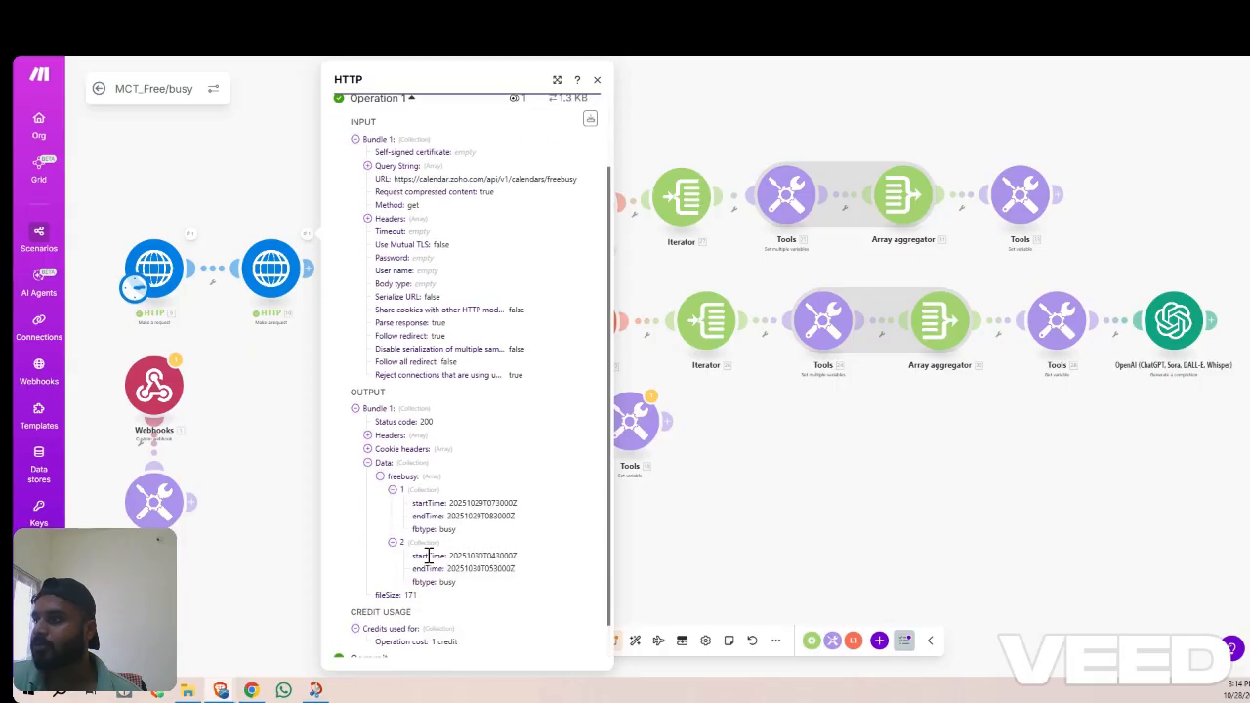
Highlight the start times of both freebusy entries, briefly switching to the Chrome window with Postman and back
drag(449, 556, 493, 568)
drag(449, 503, 495, 503)
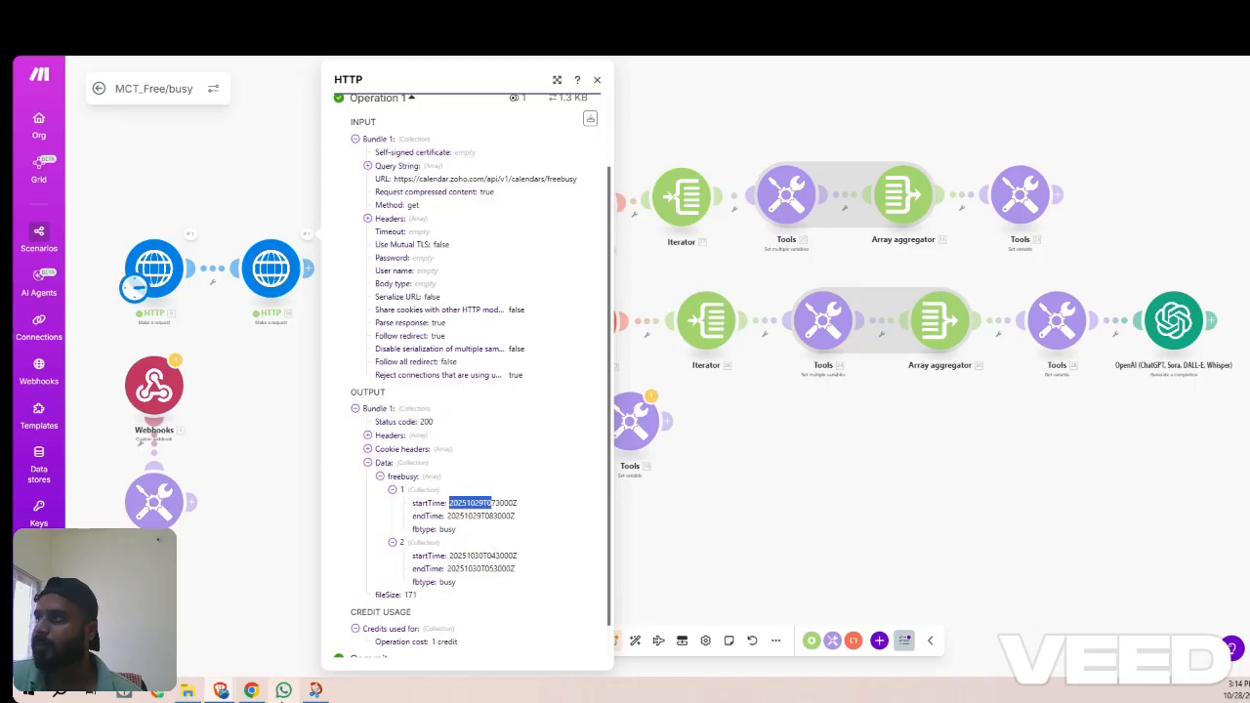
click(251, 690)
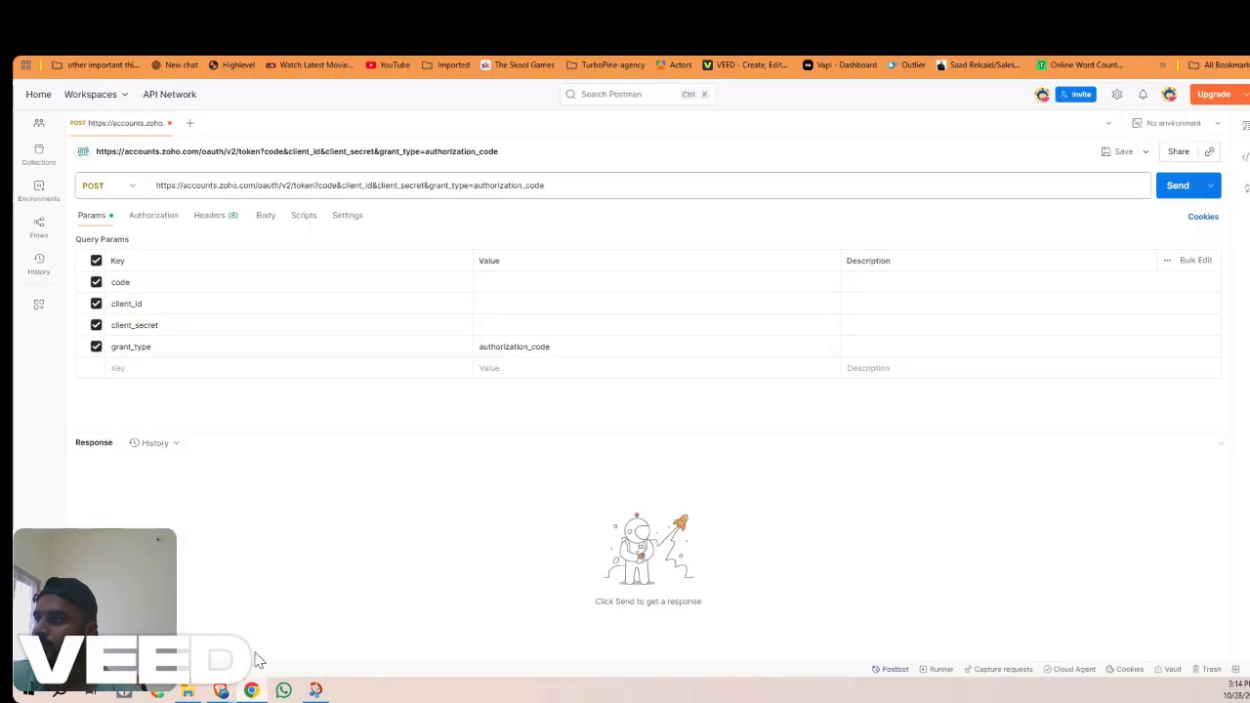
key(alt+Tab)
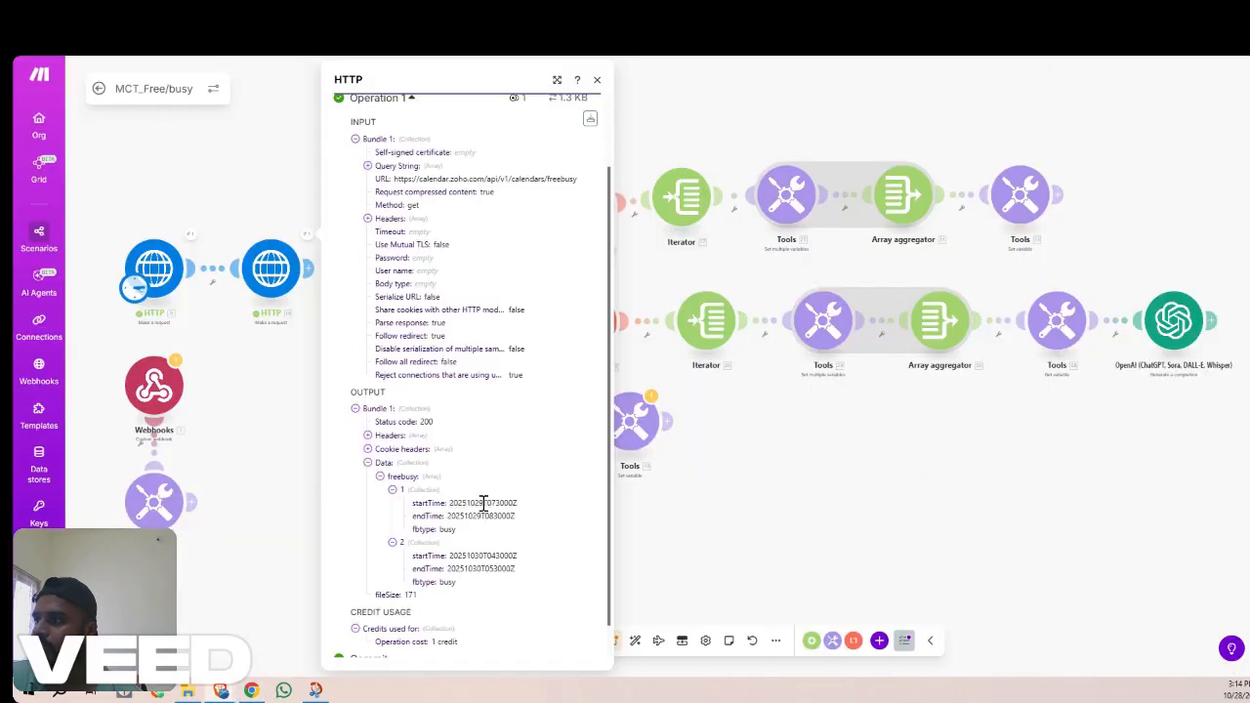
double_click(482, 504)
click(476, 555)
double_click(482, 555)
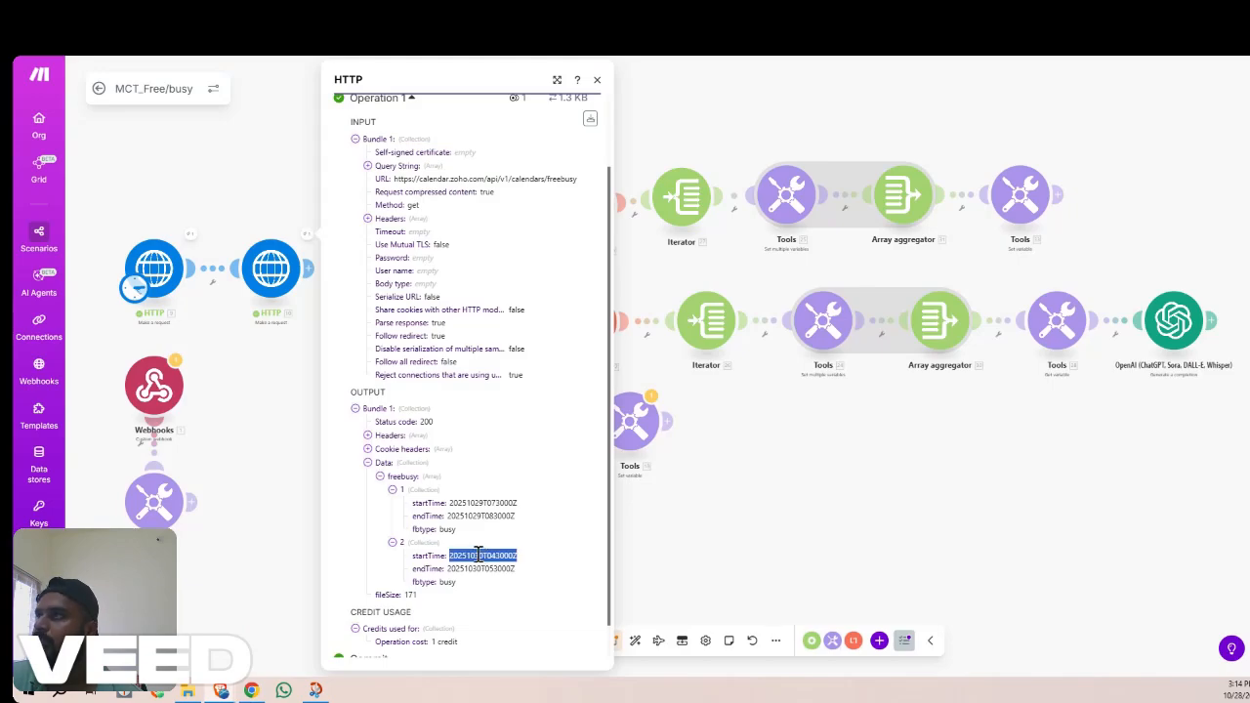
Switch to the next tab in Chrome, and return to the run output to inspect the first freebusy entry's start time
click(251, 690)
key(ctrl+Tab)
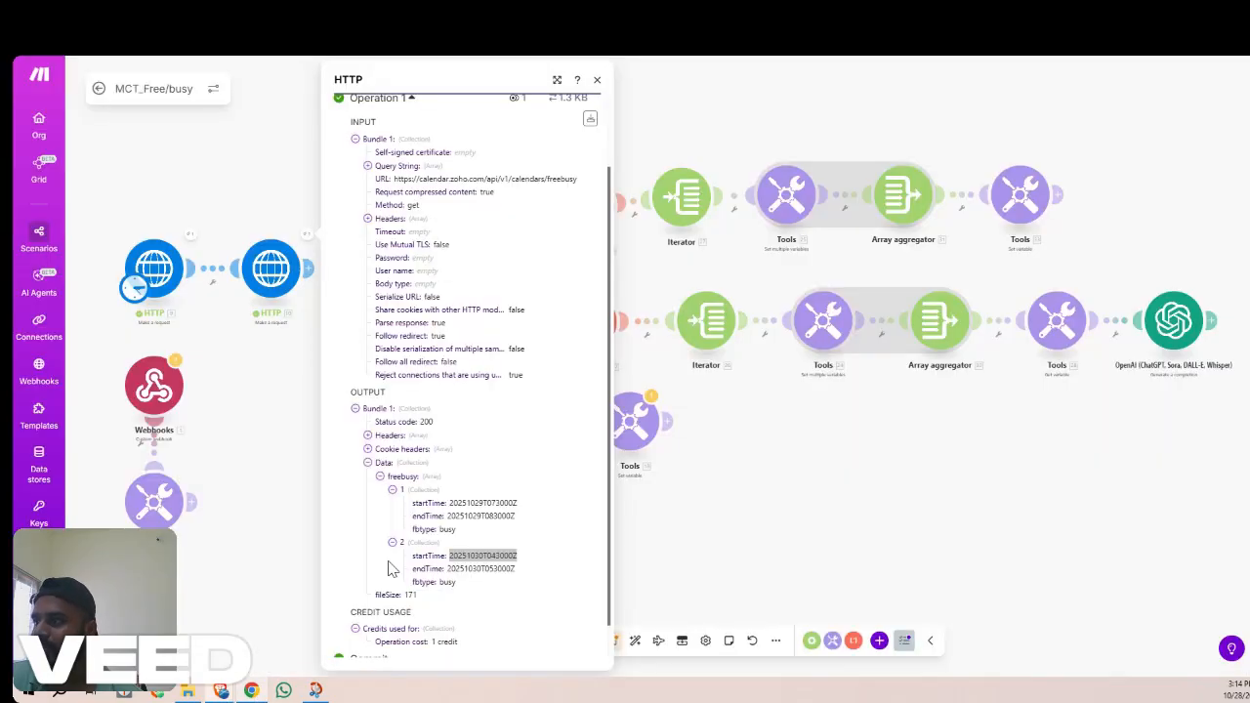
click(475, 503)
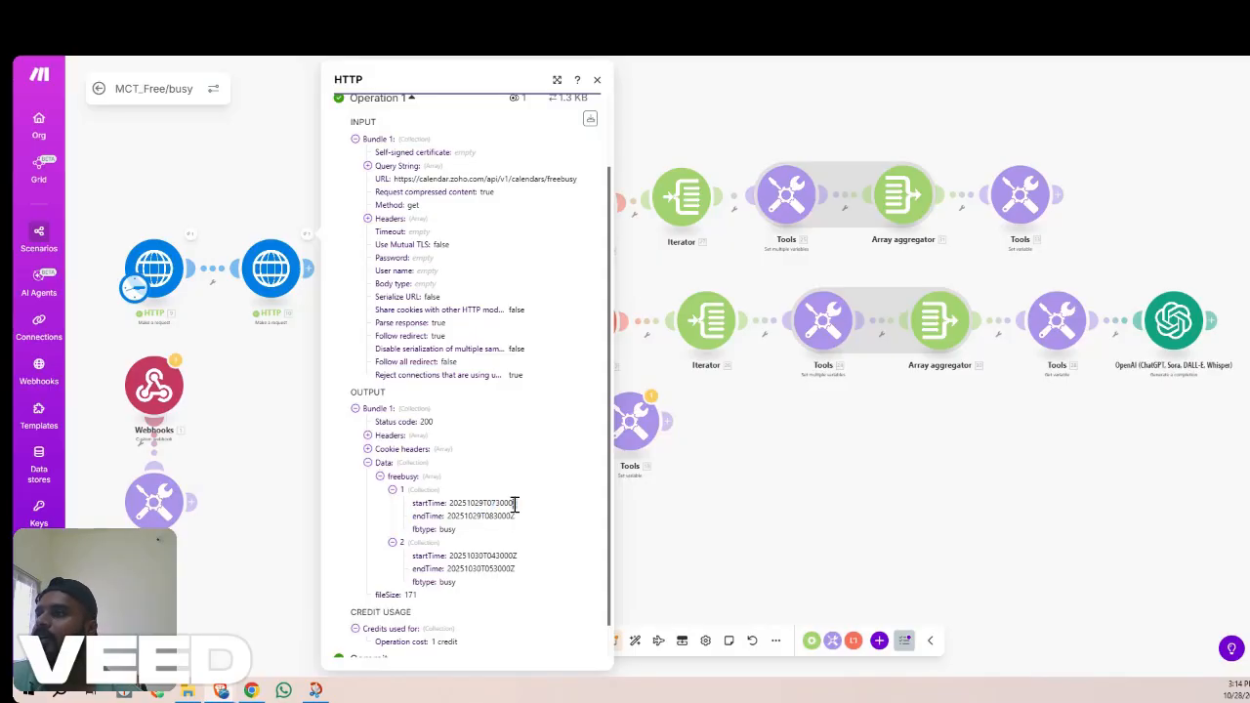
click(514, 504)
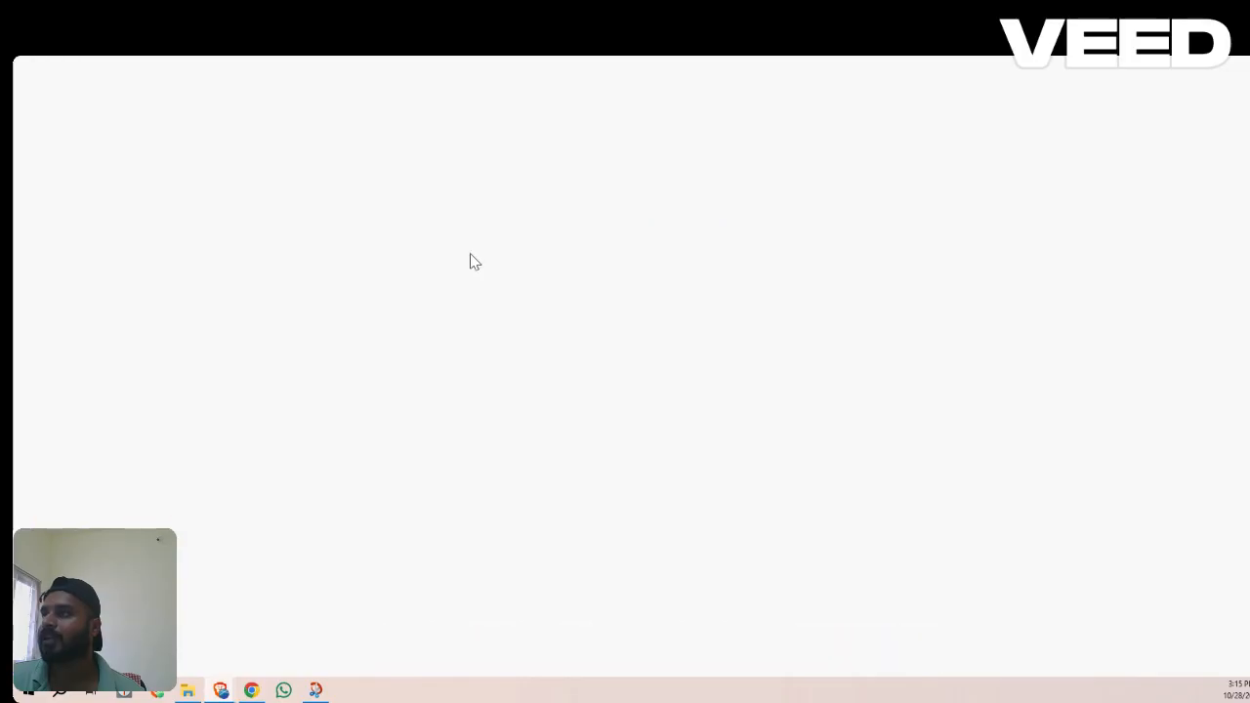
Review Zoho Calendar's OAuth 2.0 User Guide and the Free/Busy API page's edate and ftype parameter descriptions
scroll(512, 319, up, 3)
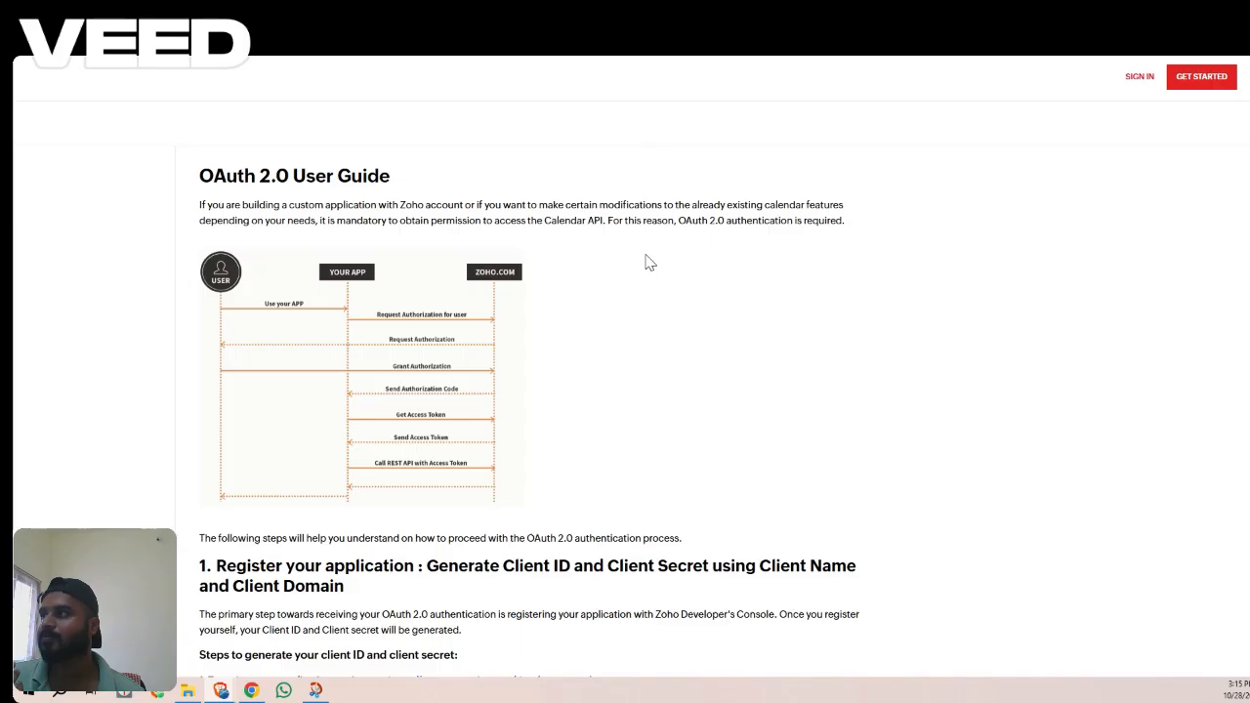
scroll(652, 322, down, 8)
scroll(654, 393, down, 20)
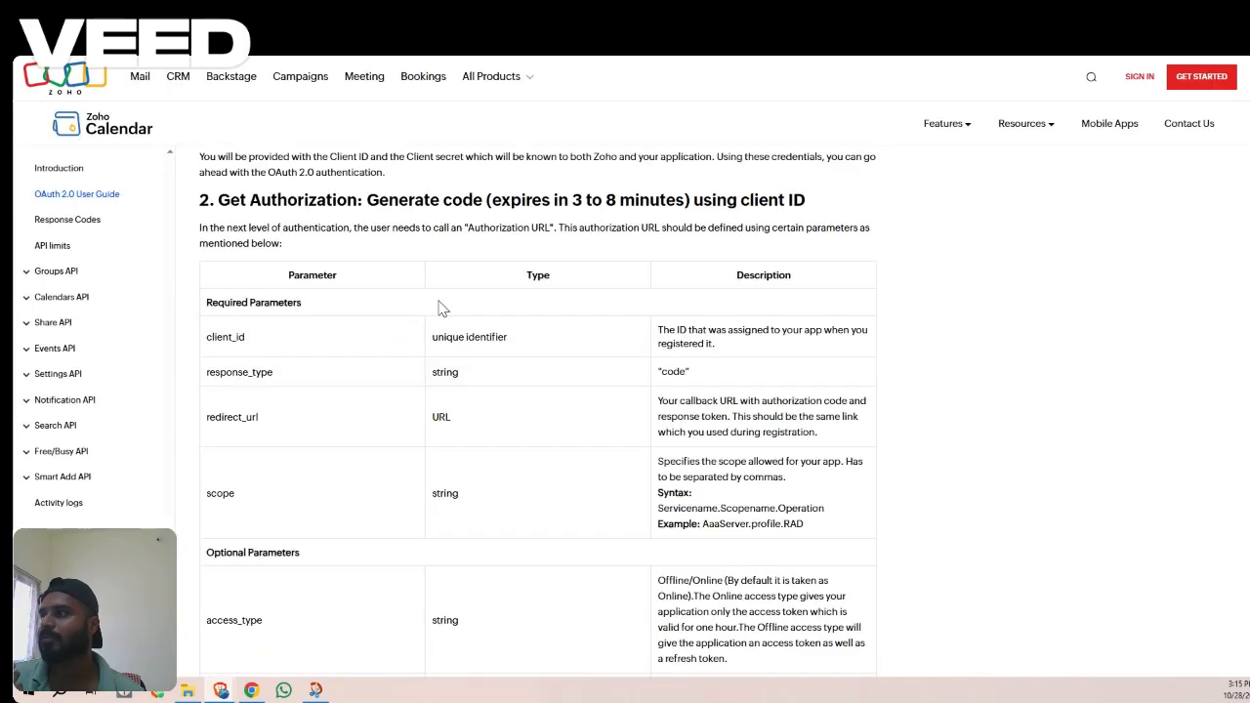
scroll(481, 378, down, 15)
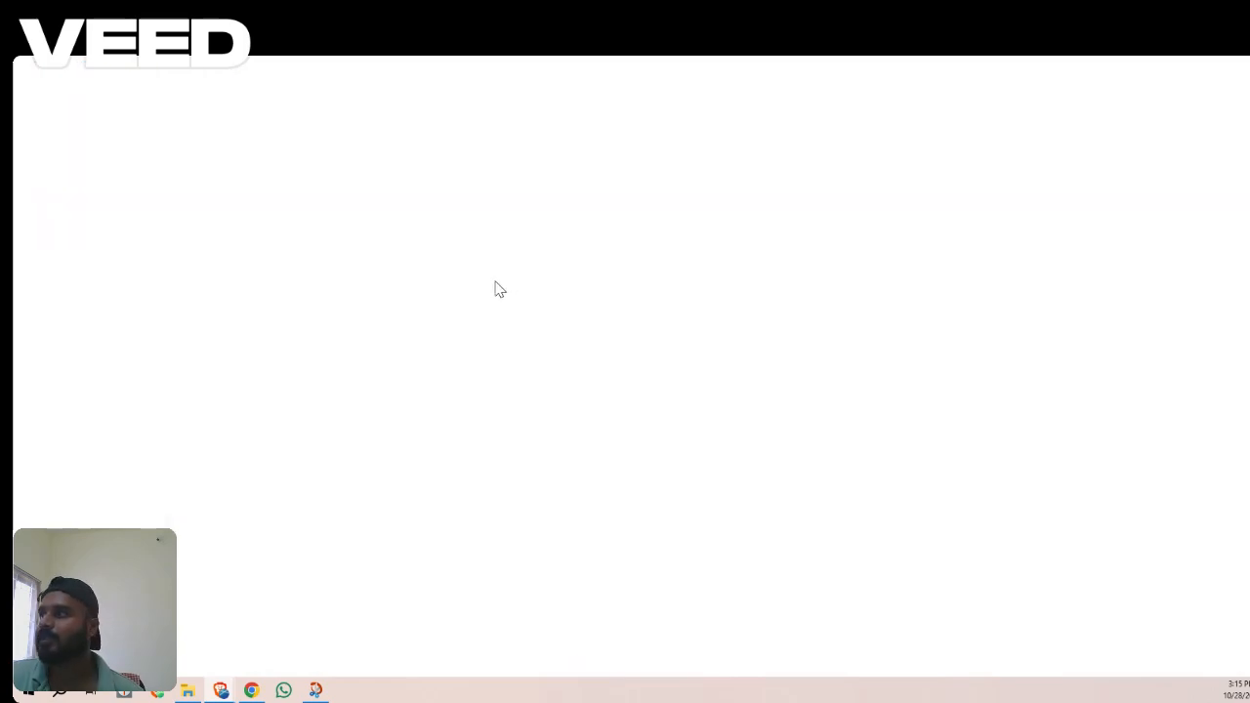
scroll(495, 290, down, 5)
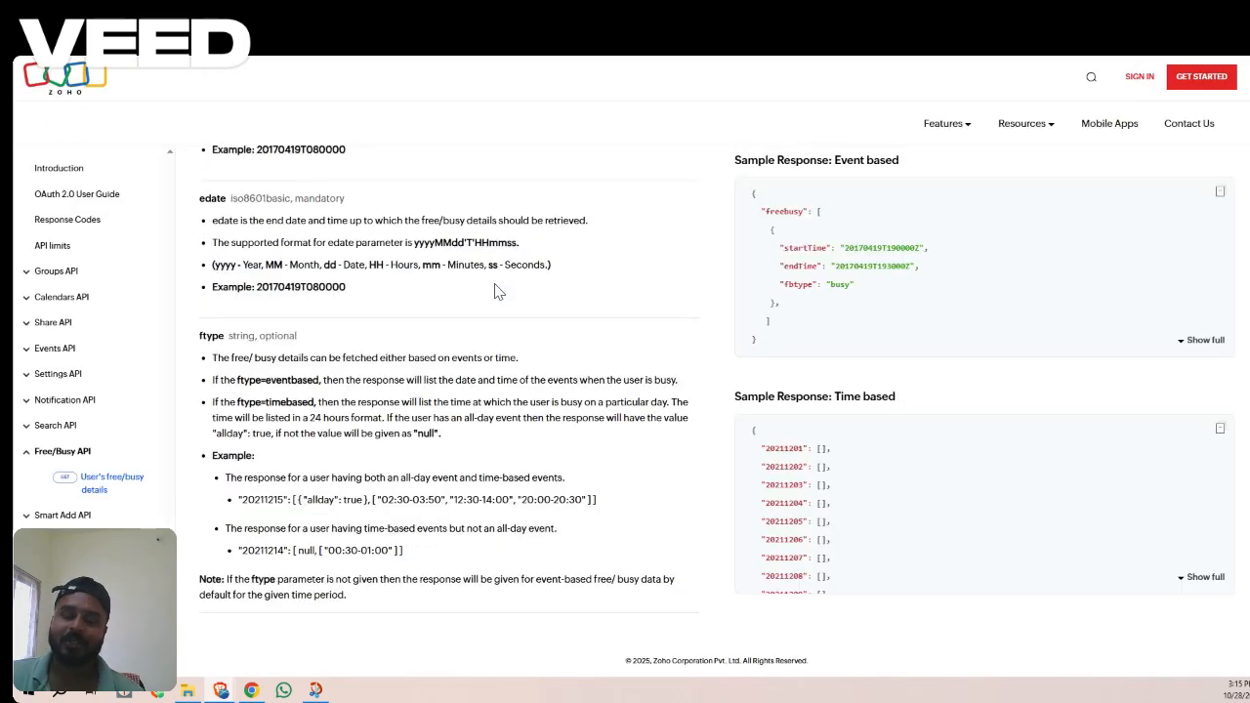